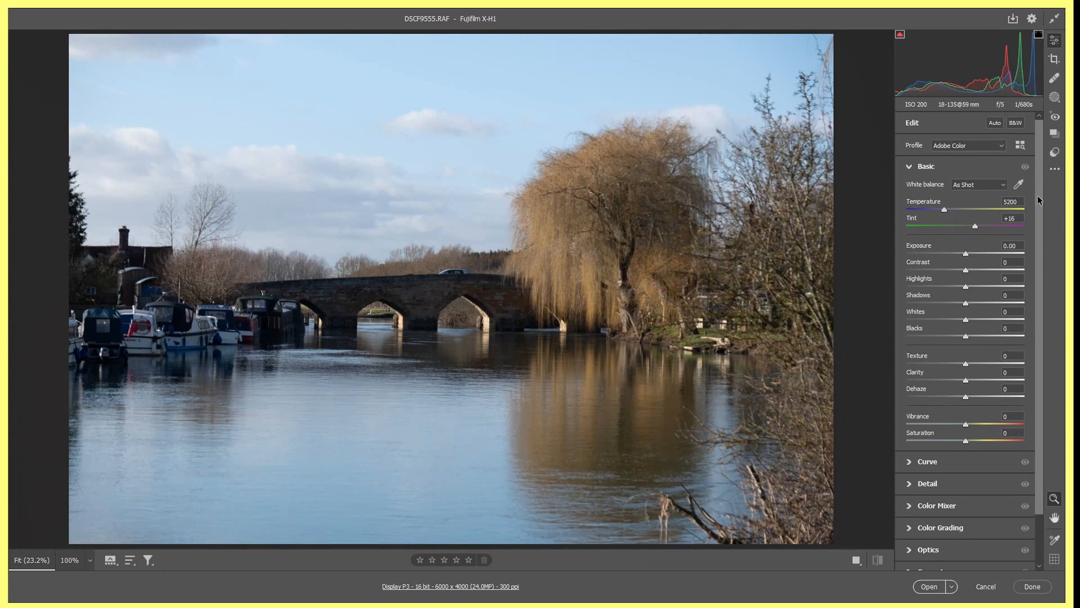
Review the Basic adjustments for the raw photo DSCF9555.RAF and open it from Camera Raw as an editable image.
{"action": "scroll", "coordinate": [1039, 200], "scroll_direction": "down", "scroll_amount": 1}
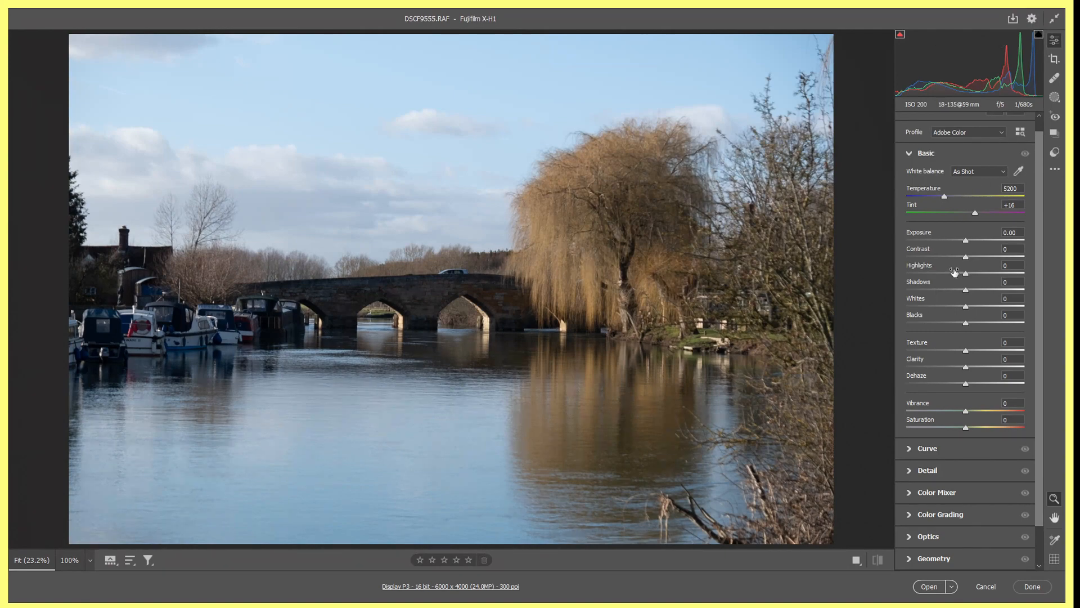
{"action": "left_click", "coordinate": [929, 587]}
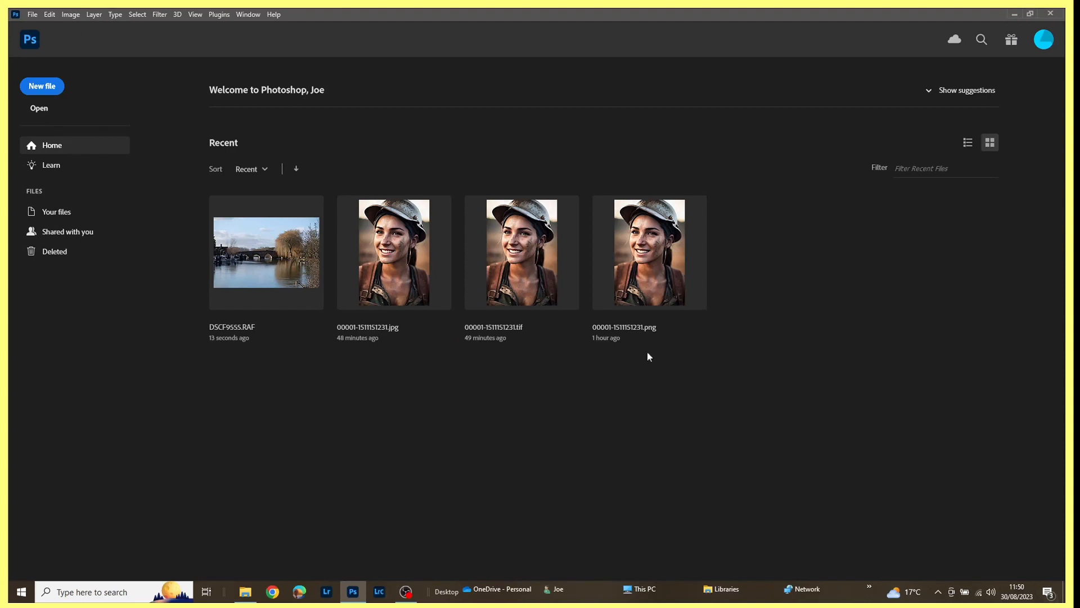
Open 00001-1511151231.png, run the Camera Raw filter on it without adjustments and close the image.
{"action": "left_click", "coordinate": [651, 258]}
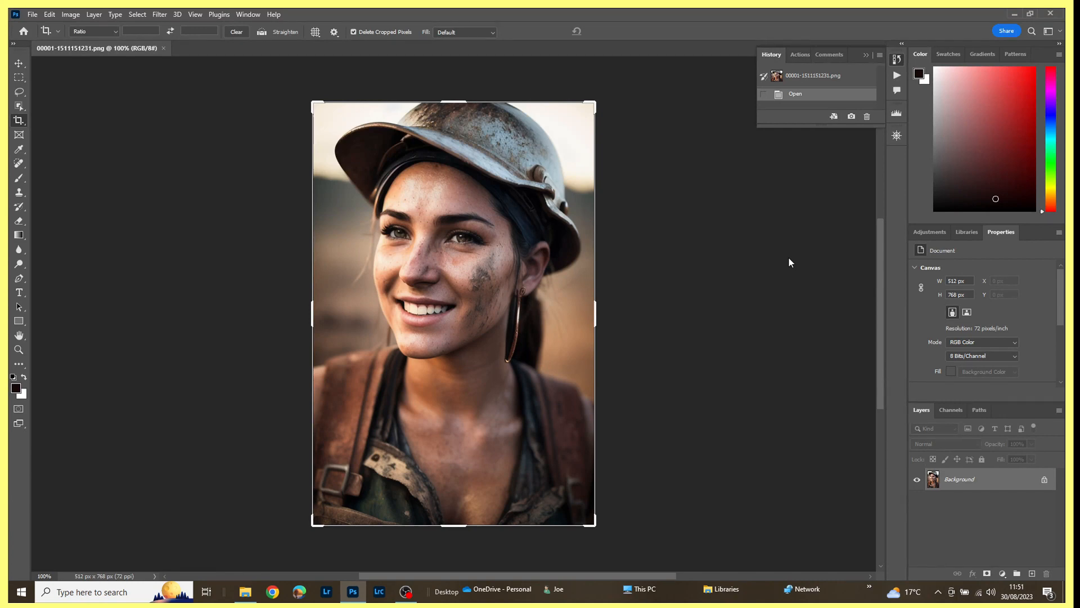
{"action": "left_click", "coordinate": [160, 15]}
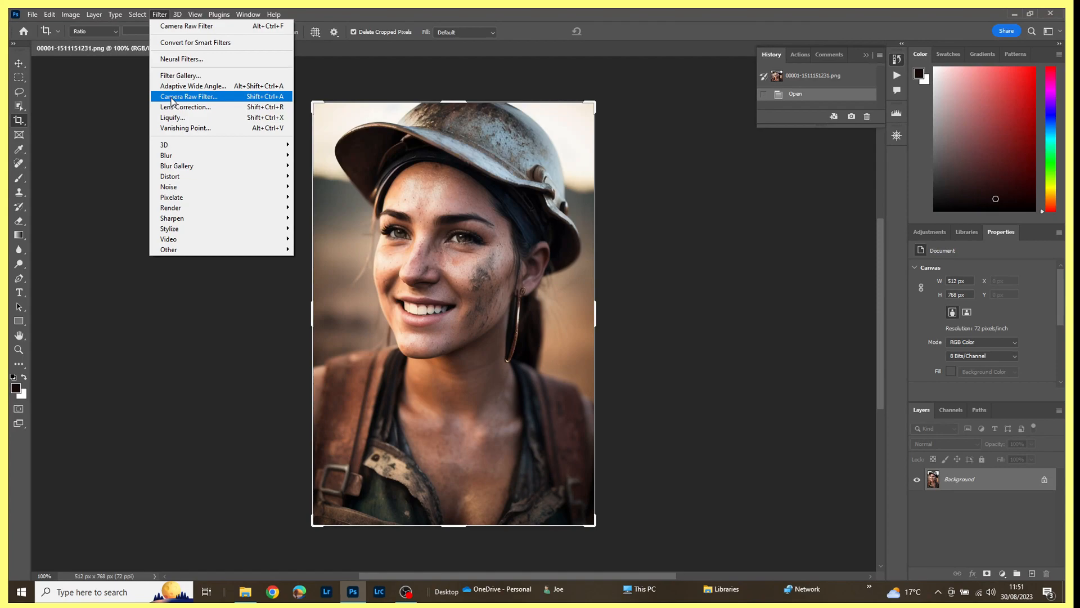
{"action": "left_click", "coordinate": [172, 98]}
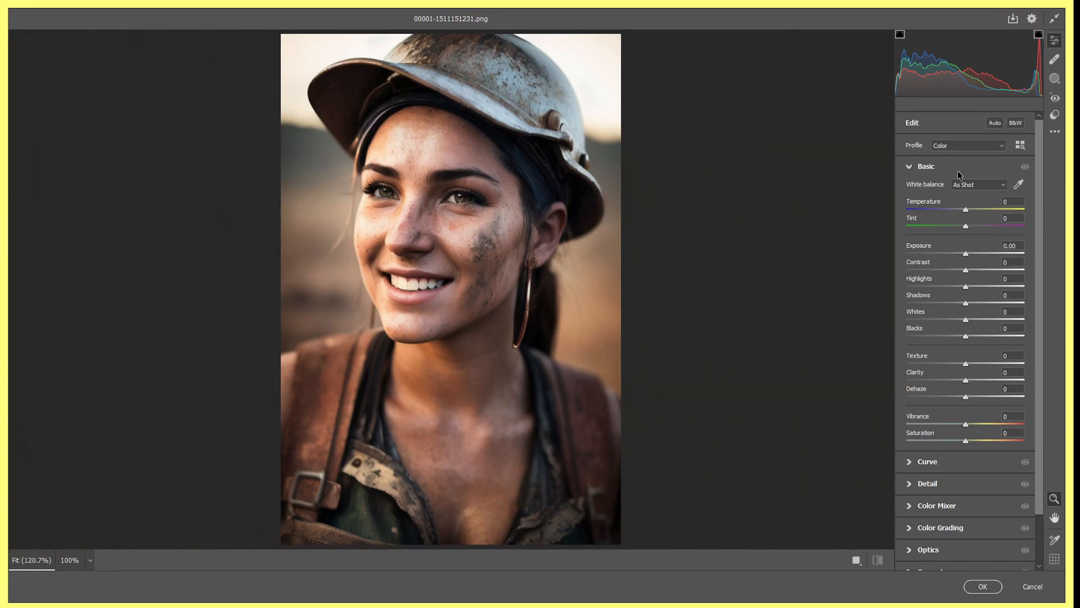
{"action": "left_click", "coordinate": [982, 587]}
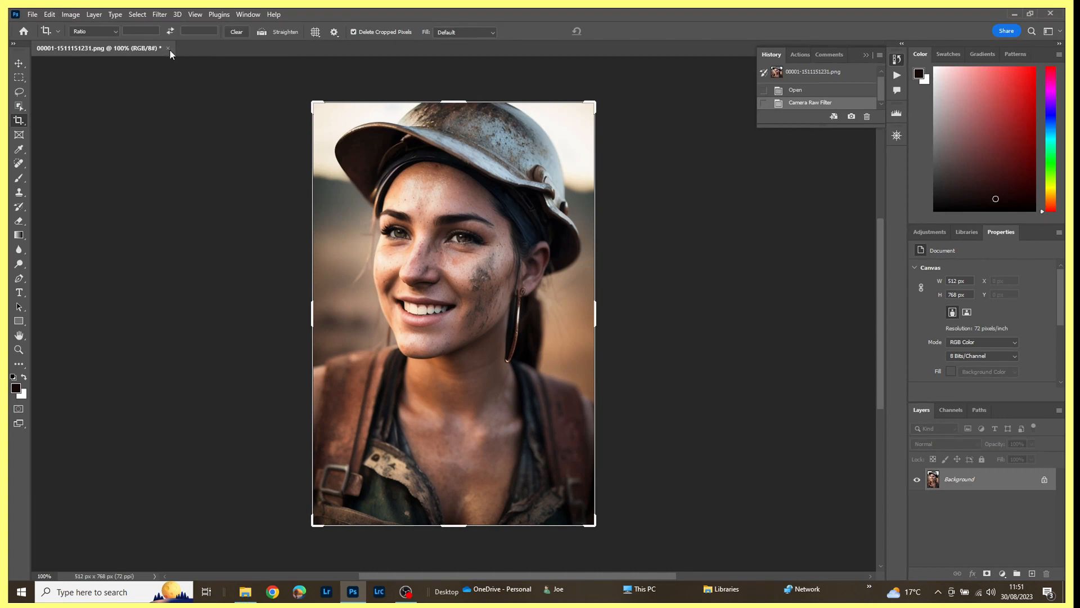
{"action": "left_click", "coordinate": [167, 48]}
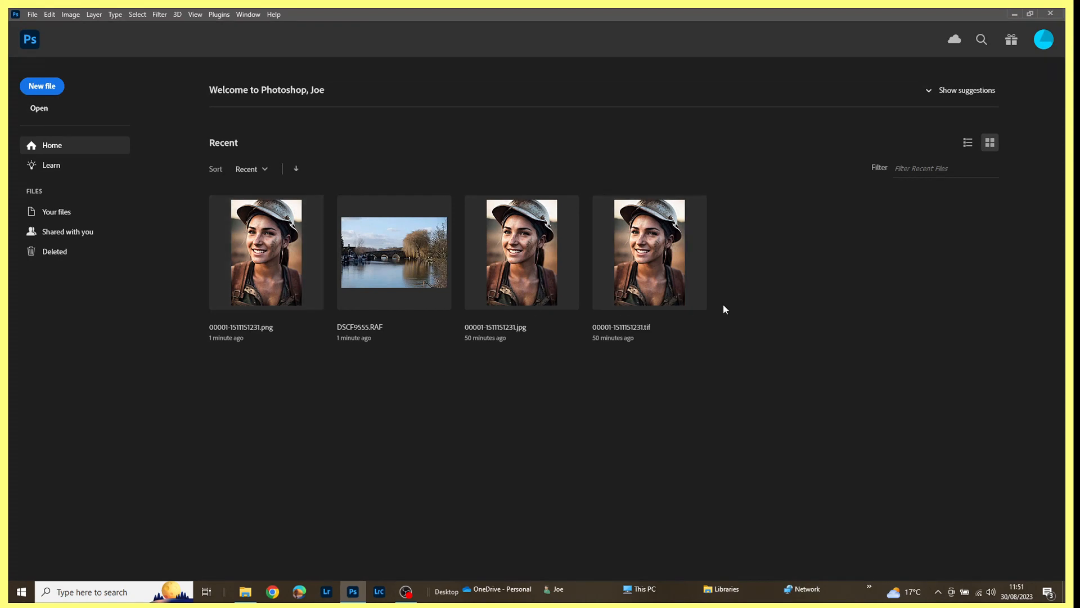
Open 00001-1511151231.tif, run the Camera Raw filter on it without adjustments and close the image.
{"action": "left_click", "coordinate": [661, 284]}
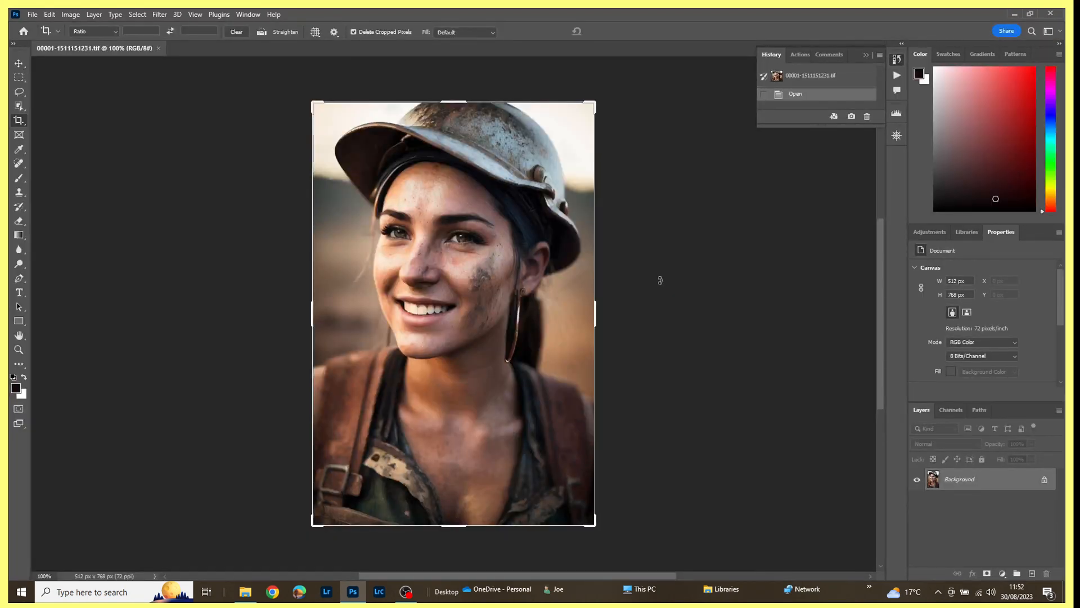
{"action": "left_click", "coordinate": [165, 16]}
{"action": "left_click", "coordinate": [195, 98]}
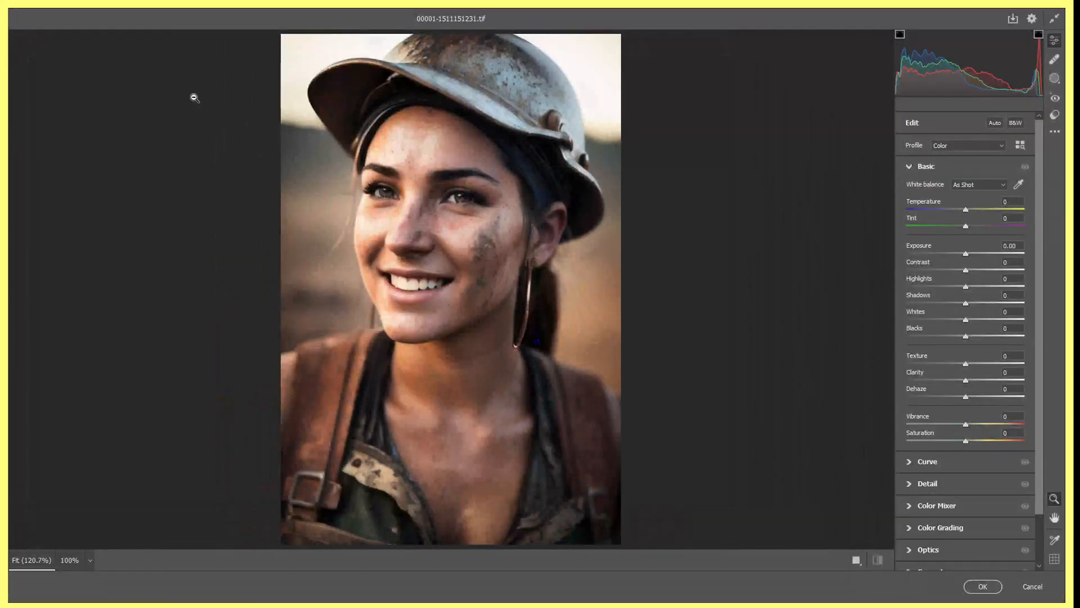
{"action": "left_click", "coordinate": [982, 586]}
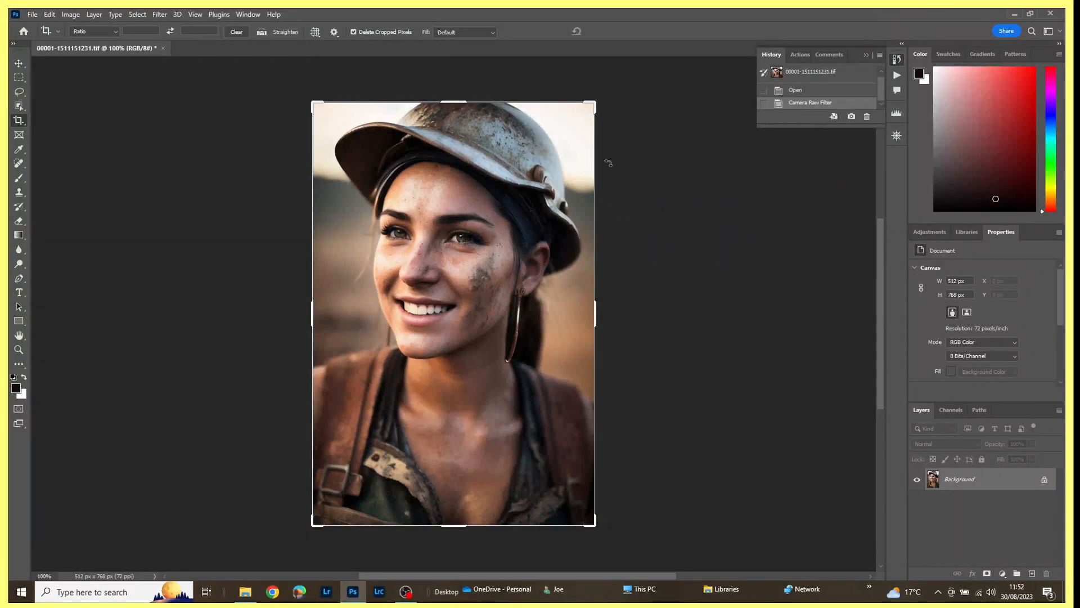
{"action": "left_click", "coordinate": [163, 50]}
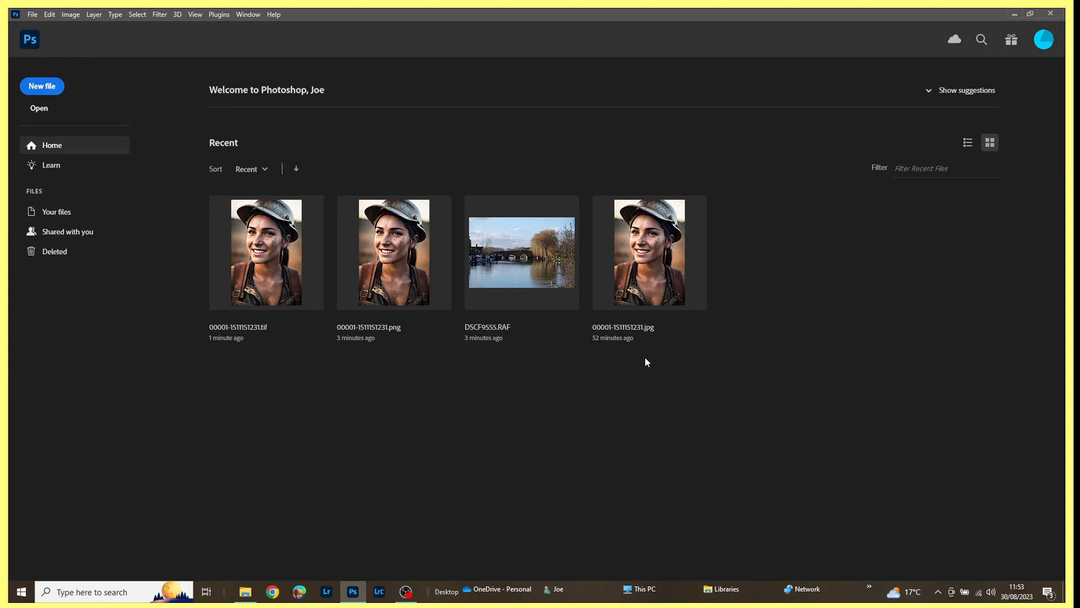
Open 00001-1511151231.jpg and bring it into the Camera Raw filter.
{"action": "left_click", "coordinate": [650, 251]}
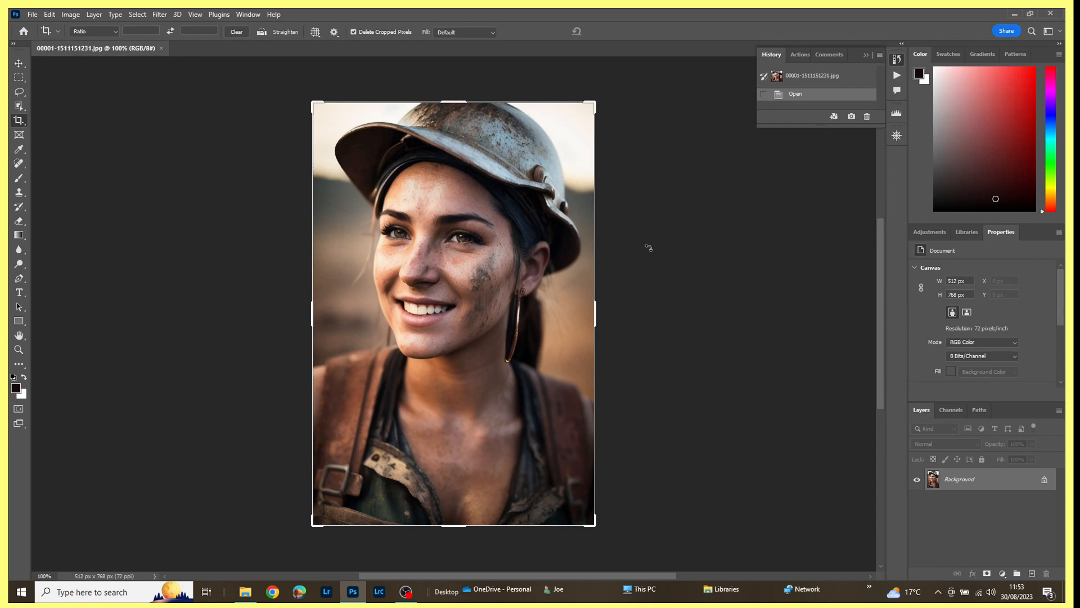
{"action": "left_click", "coordinate": [162, 14]}
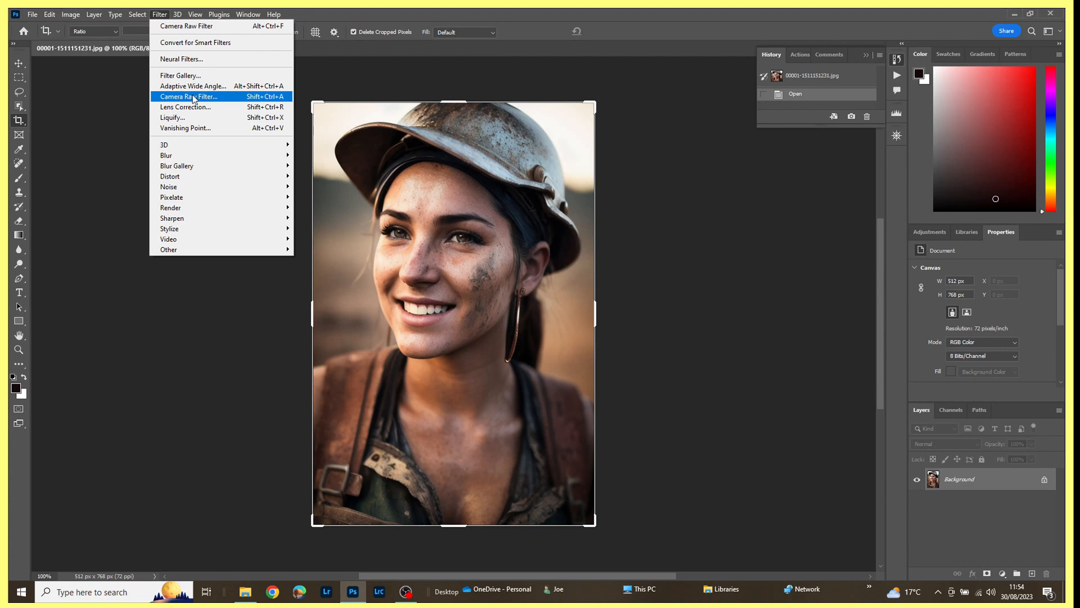
{"action": "left_click", "coordinate": [193, 97]}
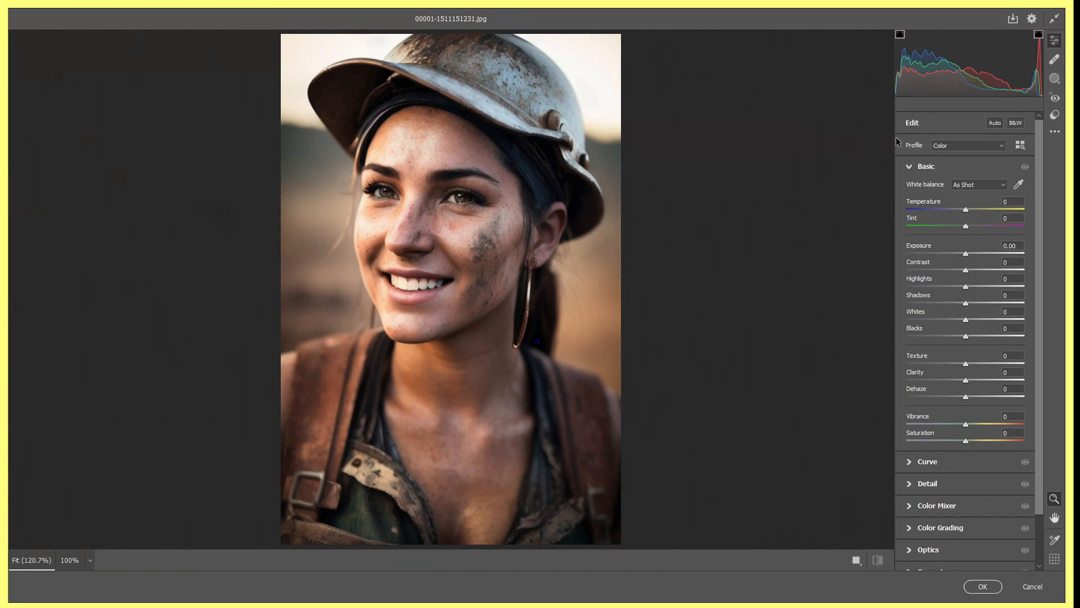
Convert the JPG portrait to black and white with Exposure +2.80 and Contrast -61, and apply the filter.
{"action": "left_click", "coordinate": [1013, 124]}
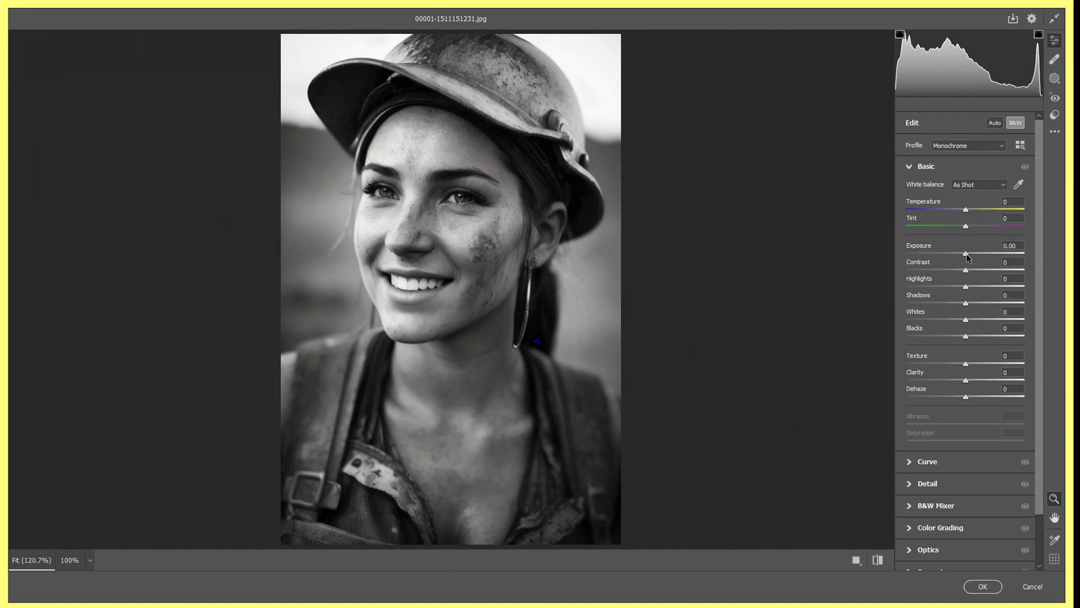
{"action": "left_click_drag", "start_coordinate": [967, 257], "coordinate": [946, 273]}
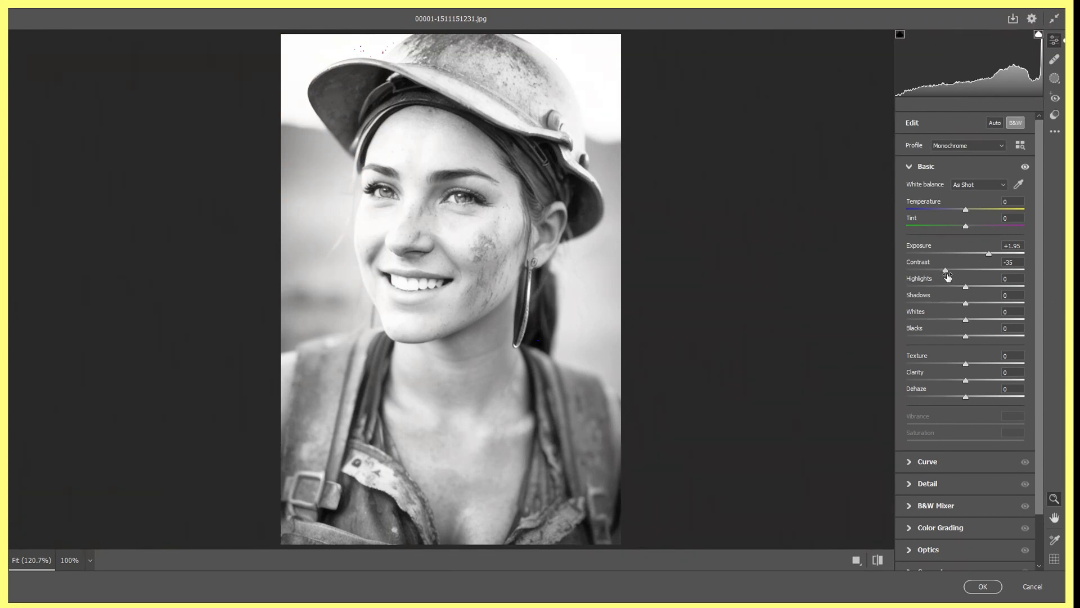
{"action": "left_click_drag", "start_coordinate": [947, 272], "coordinate": [1000, 263]}
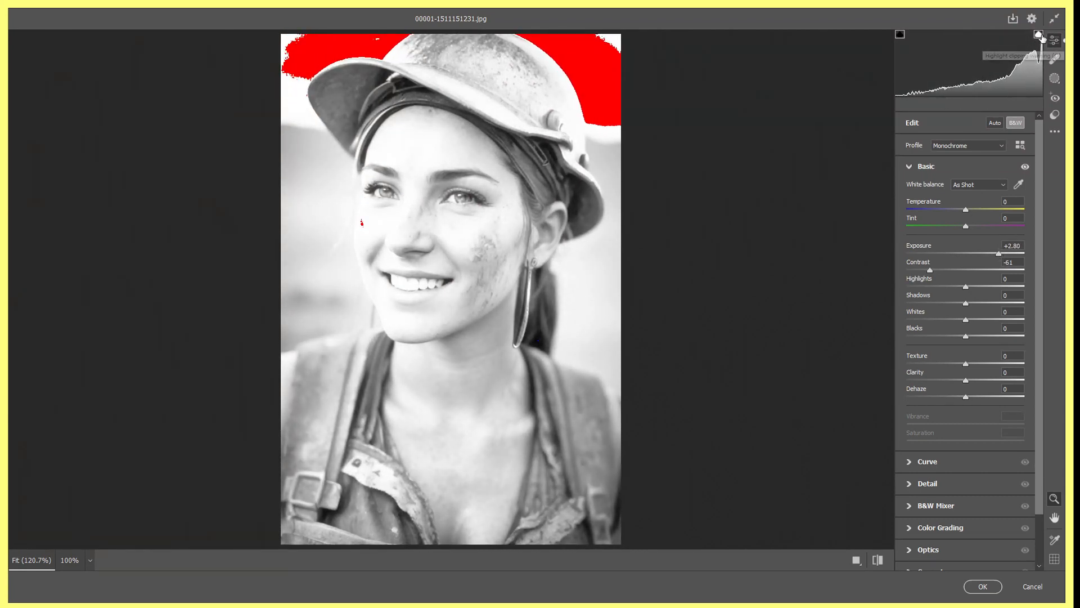
{"action": "left_click", "coordinate": [1040, 35]}
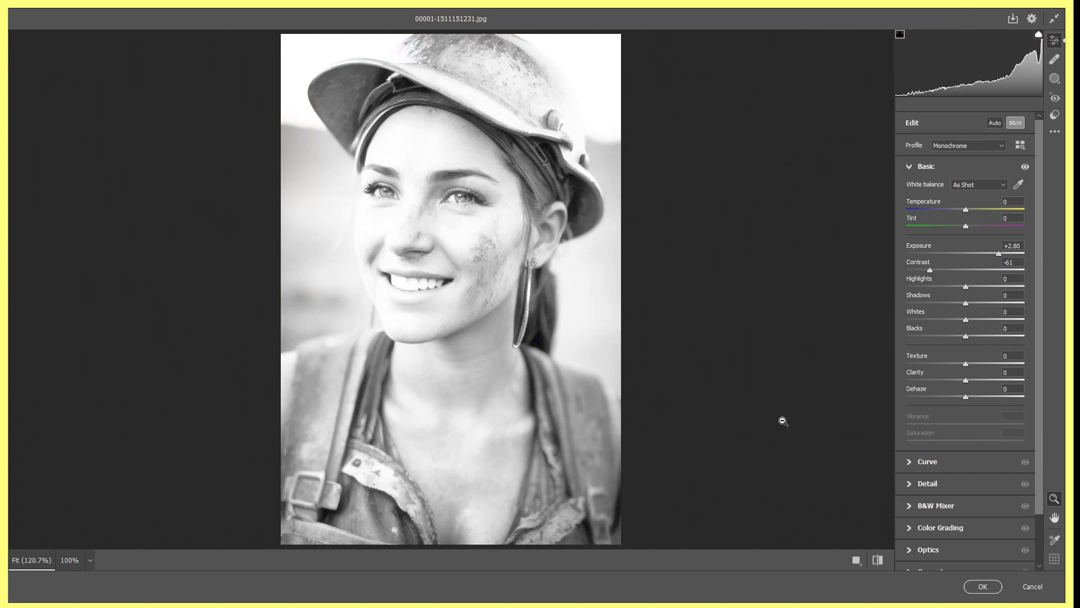
{"action": "left_click", "coordinate": [982, 587]}
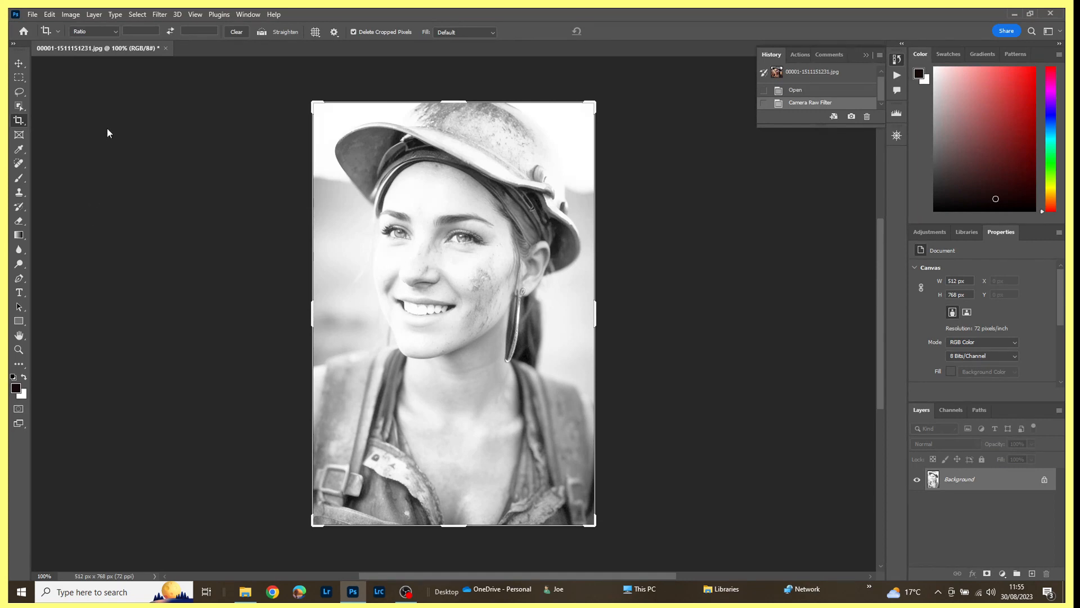
Reopen the Camera Raw filter on the filtered portrait, try an Exposure of -1.05 and discard the changes.
{"action": "left_click", "coordinate": [160, 16]}
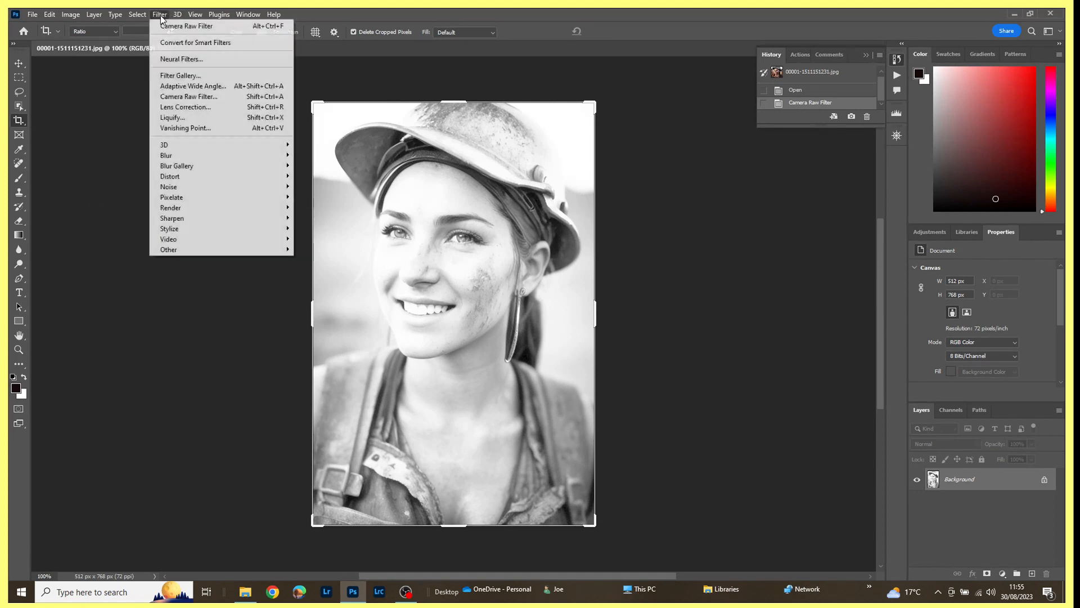
{"action": "left_click", "coordinate": [175, 99]}
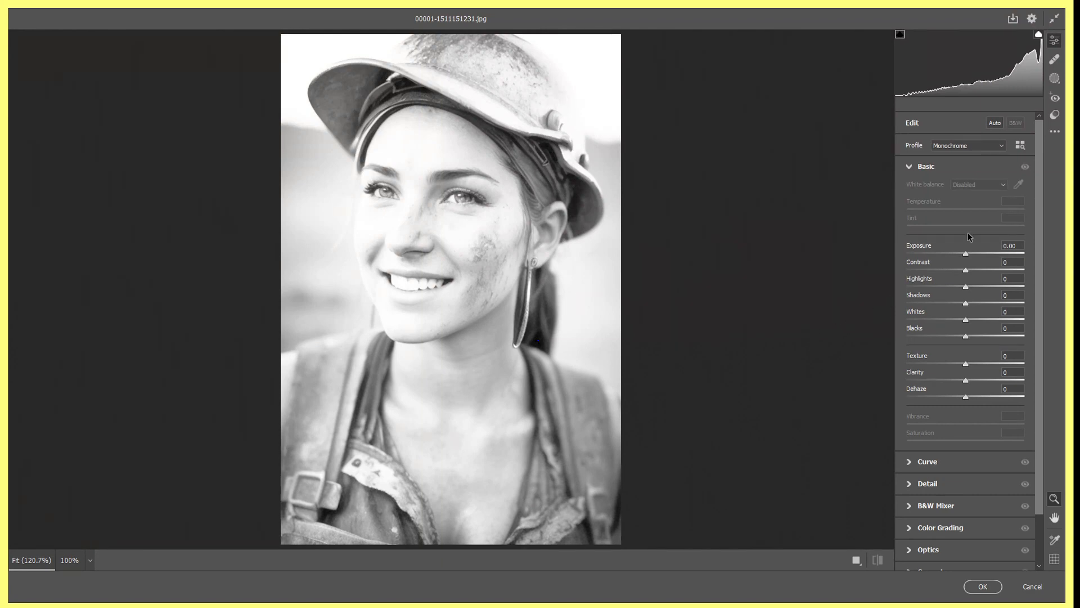
{"action": "left_click_drag", "start_coordinate": [965, 254], "coordinate": [952, 256]}
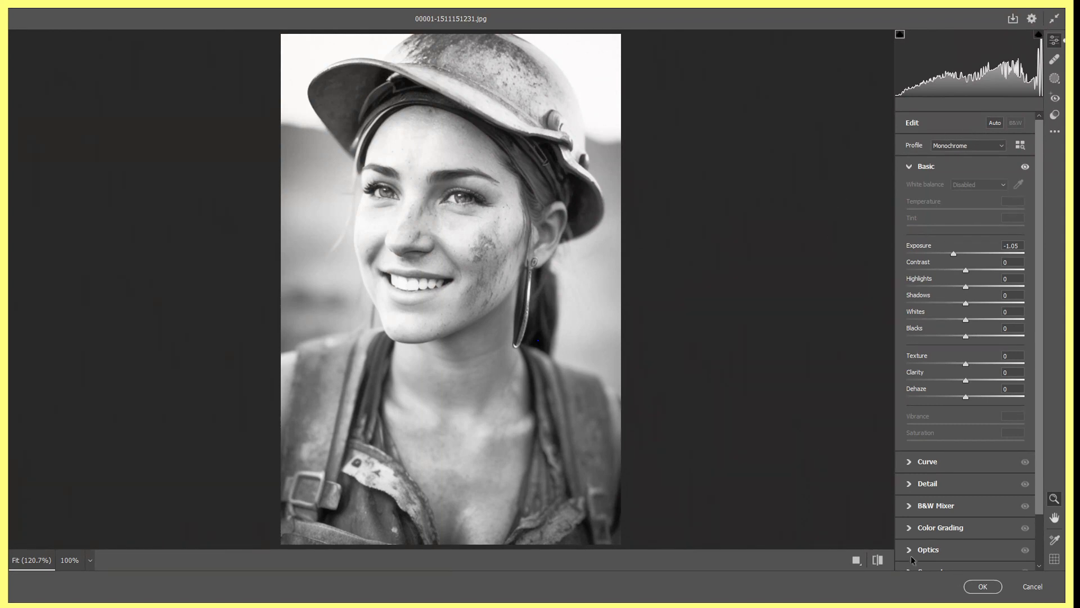
{"action": "left_click", "coordinate": [1026, 590]}
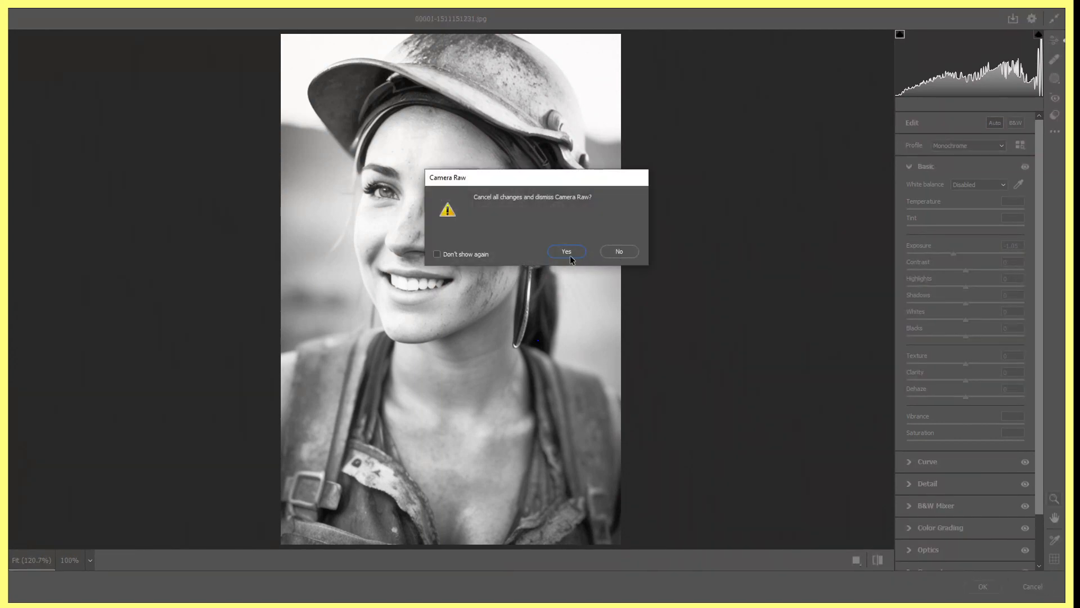
{"action": "left_click", "coordinate": [565, 252]}
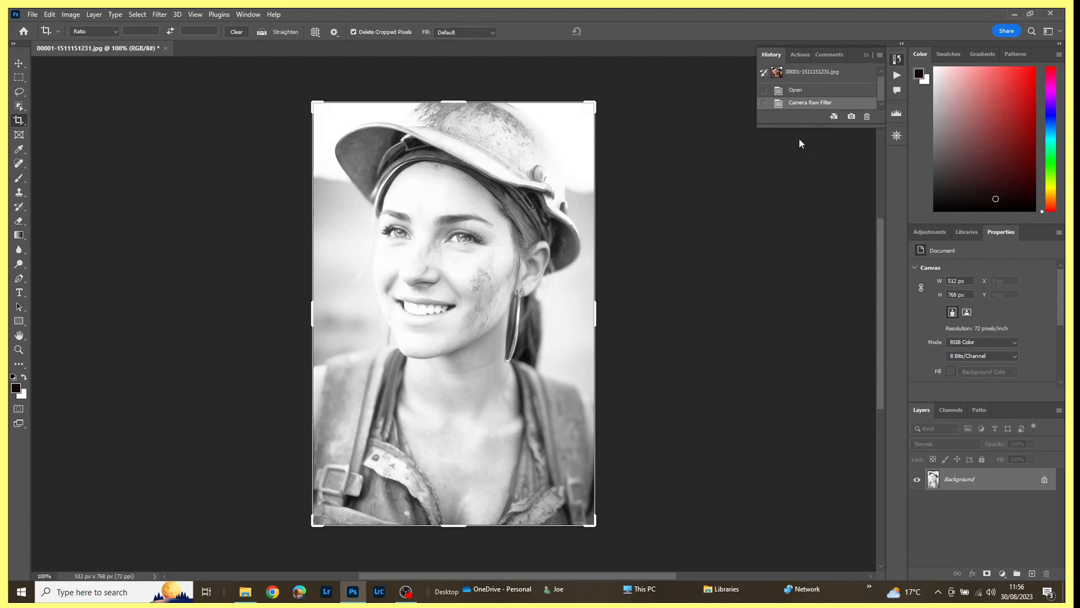
Delete the Camera Raw Filter state from the portrait's history and close the image.
{"action": "left_click", "coordinate": [250, 16]}
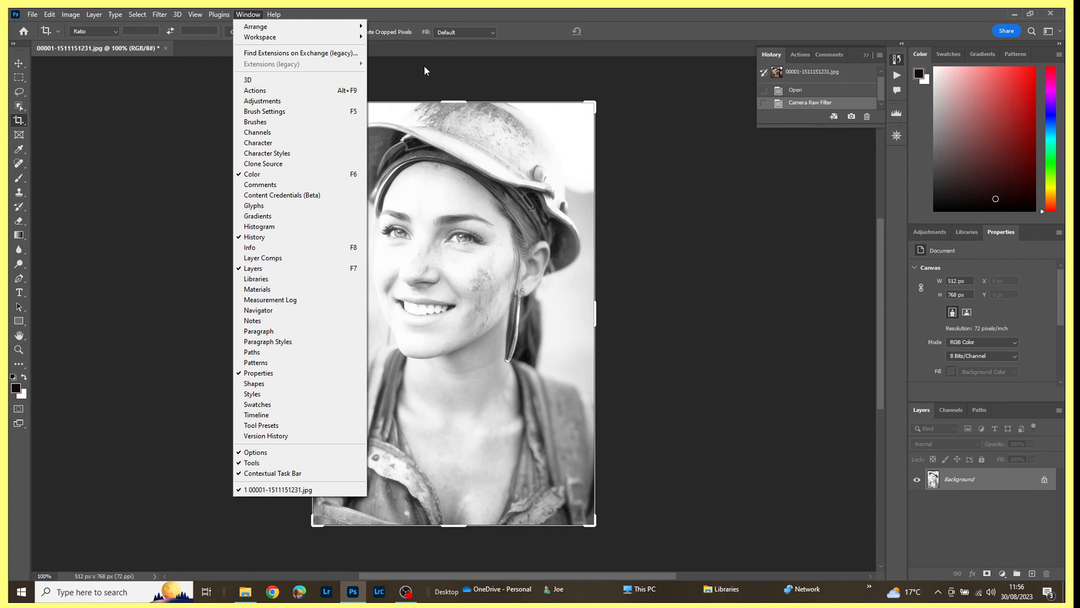
{"action": "left_click", "coordinate": [700, 20]}
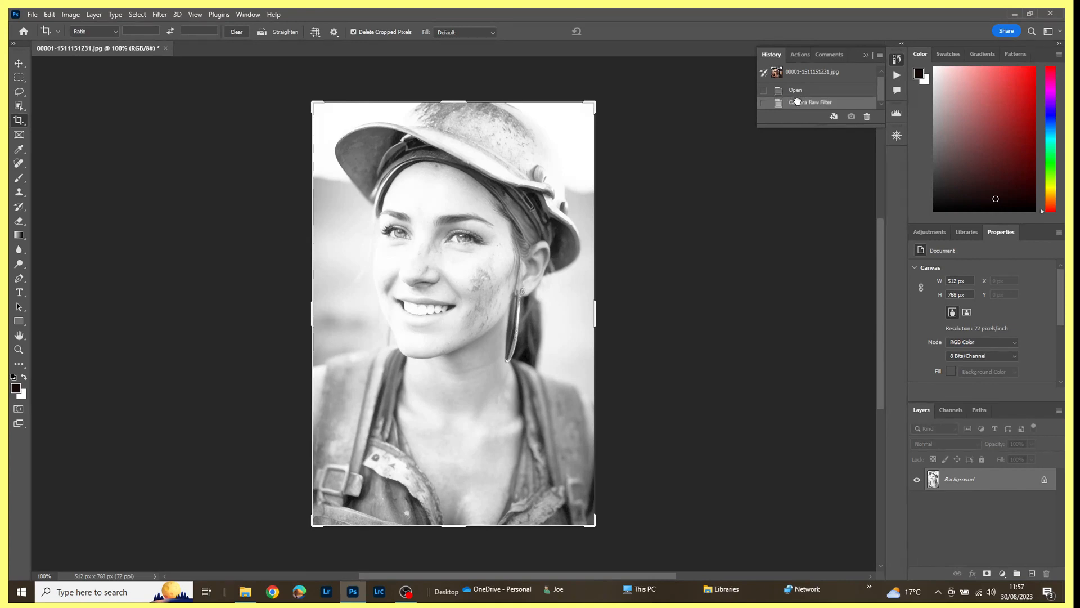
{"action": "left_click_drag", "start_coordinate": [792, 105], "coordinate": [866, 122]}
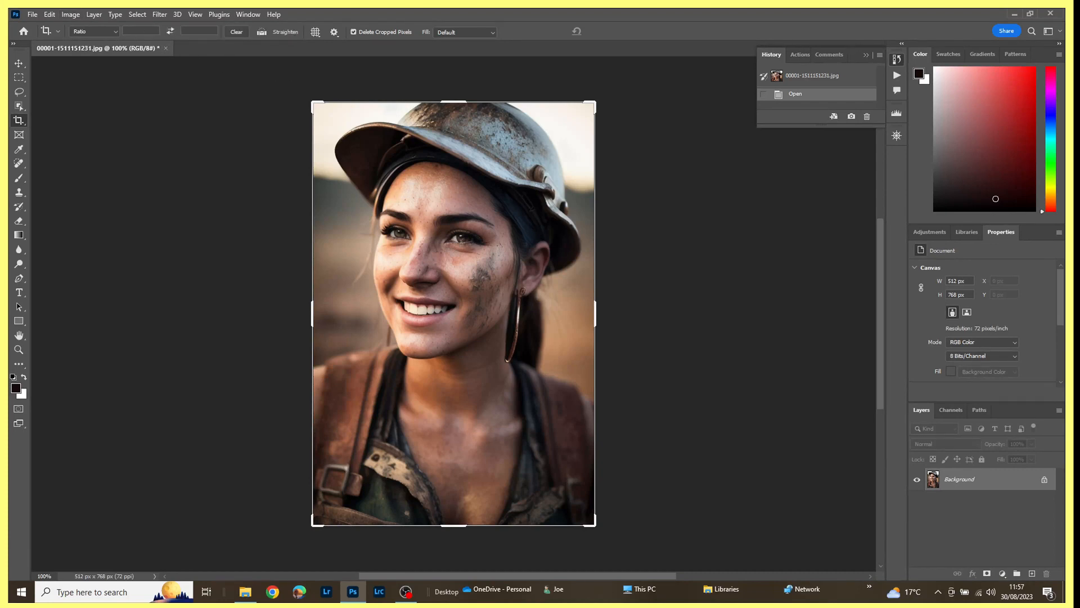
{"action": "left_click", "coordinate": [165, 48]}
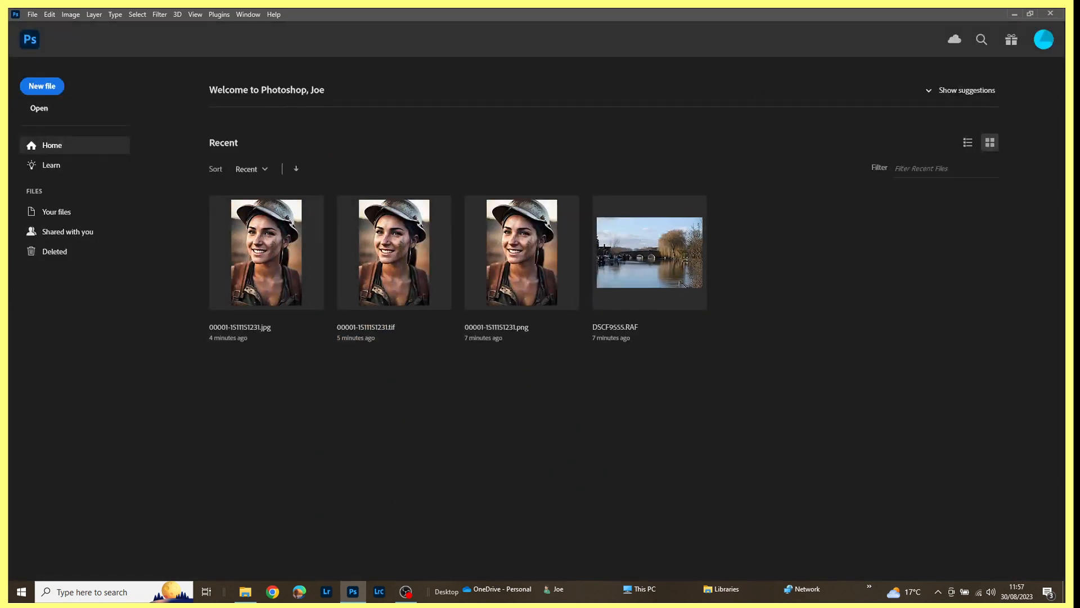
Open 00001-1511151231.jpg again and convert its Background layer to a smart object.
{"action": "left_click", "coordinate": [270, 257]}
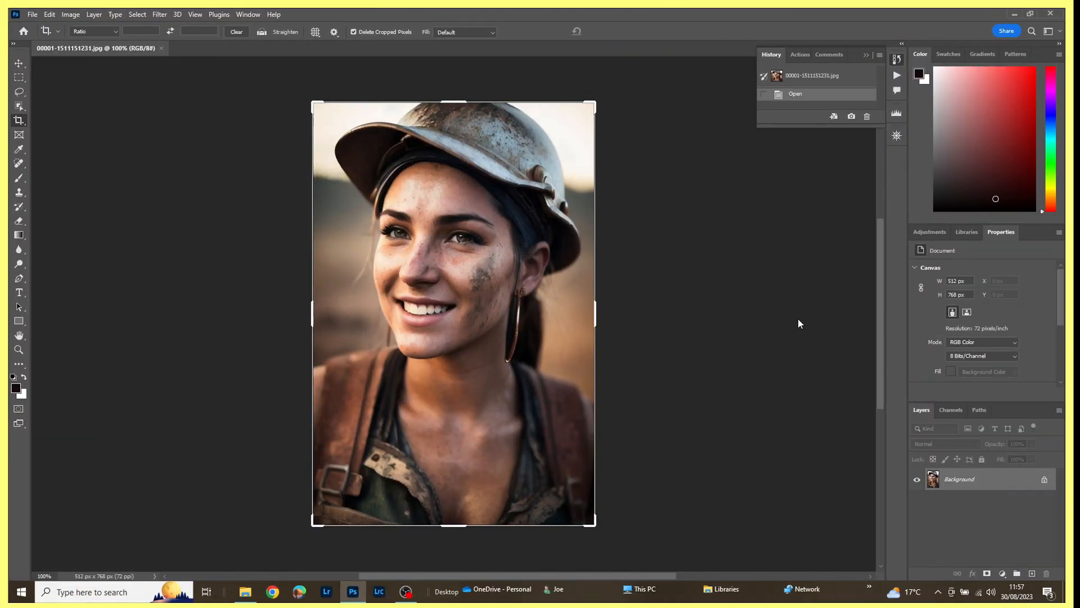
{"action": "right_click", "coordinate": [980, 484]}
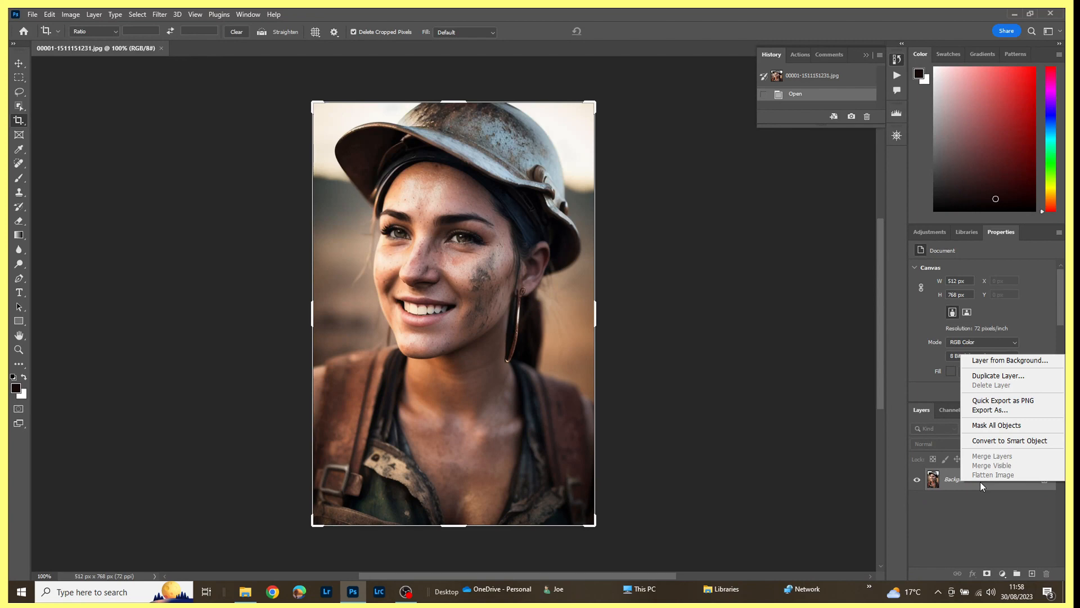
{"action": "left_click", "coordinate": [999, 442]}
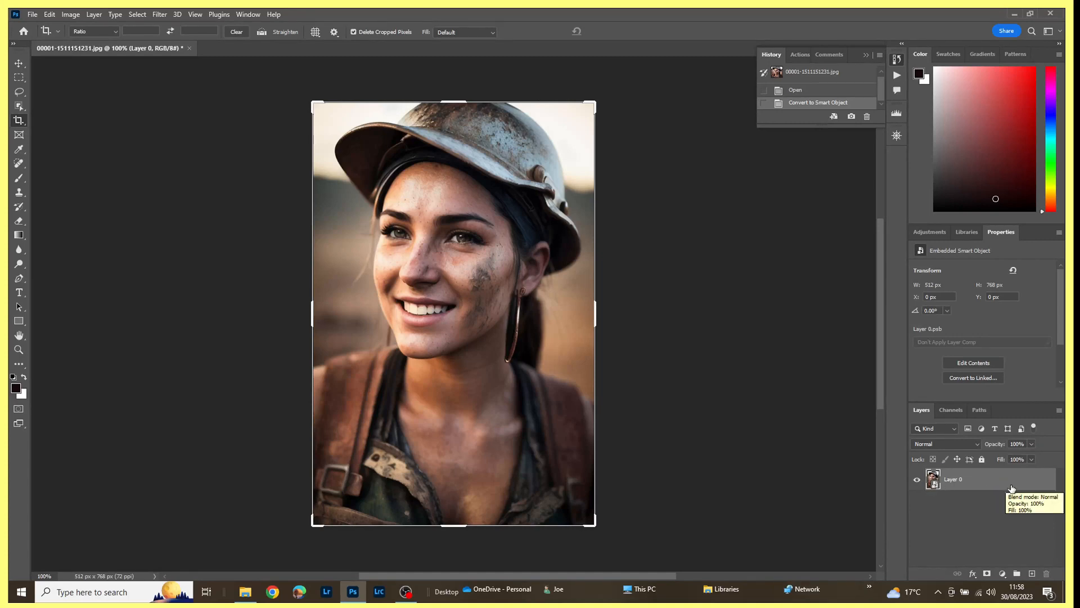
Apply the Camera Raw Filter to the smart object as black and white with Exposure +2.40 and Contrast -96.
{"action": "left_click", "coordinate": [161, 15]}
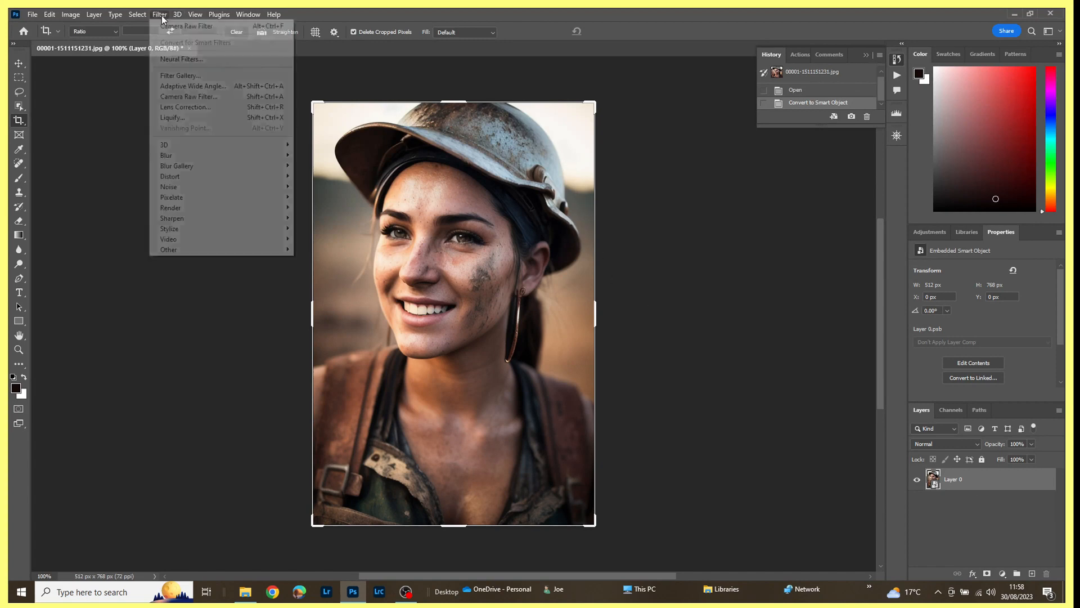
{"action": "left_click", "coordinate": [166, 98]}
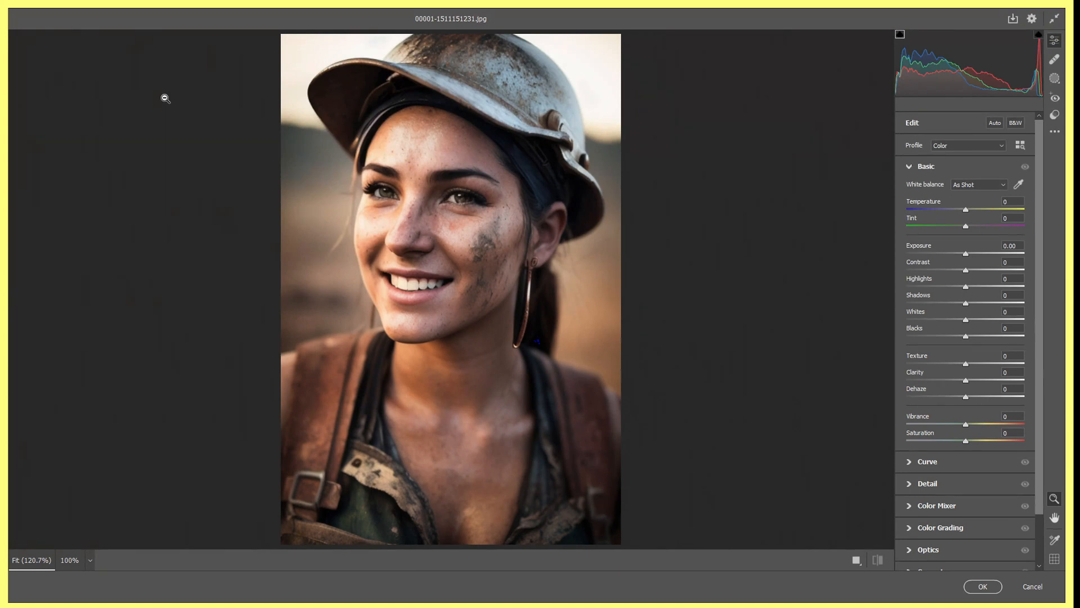
{"action": "left_click", "coordinate": [1016, 124]}
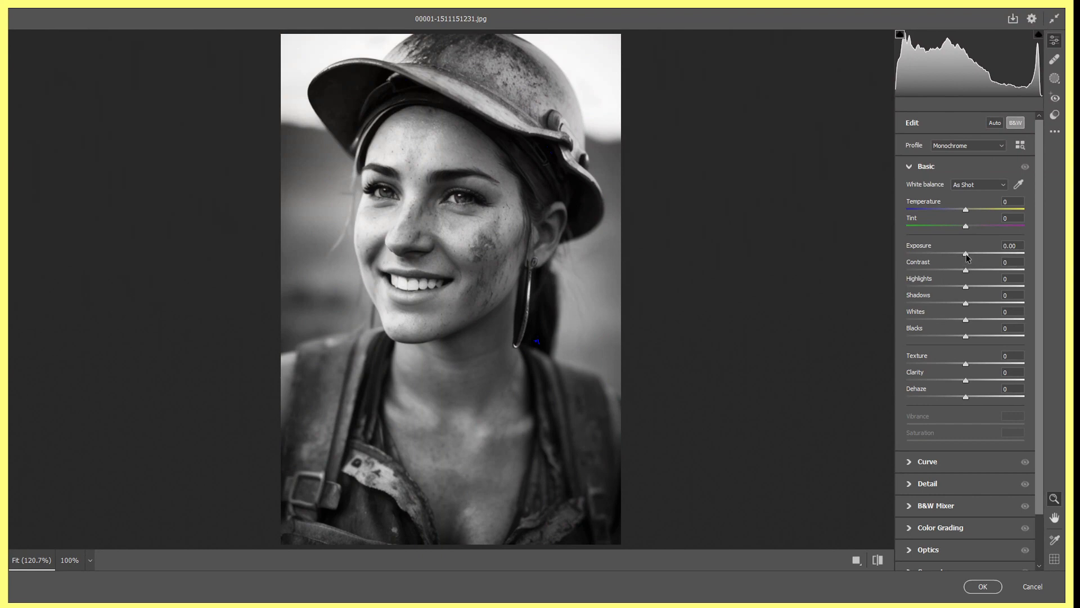
{"action": "left_click_drag", "start_coordinate": [966, 254], "coordinate": [994, 263]}
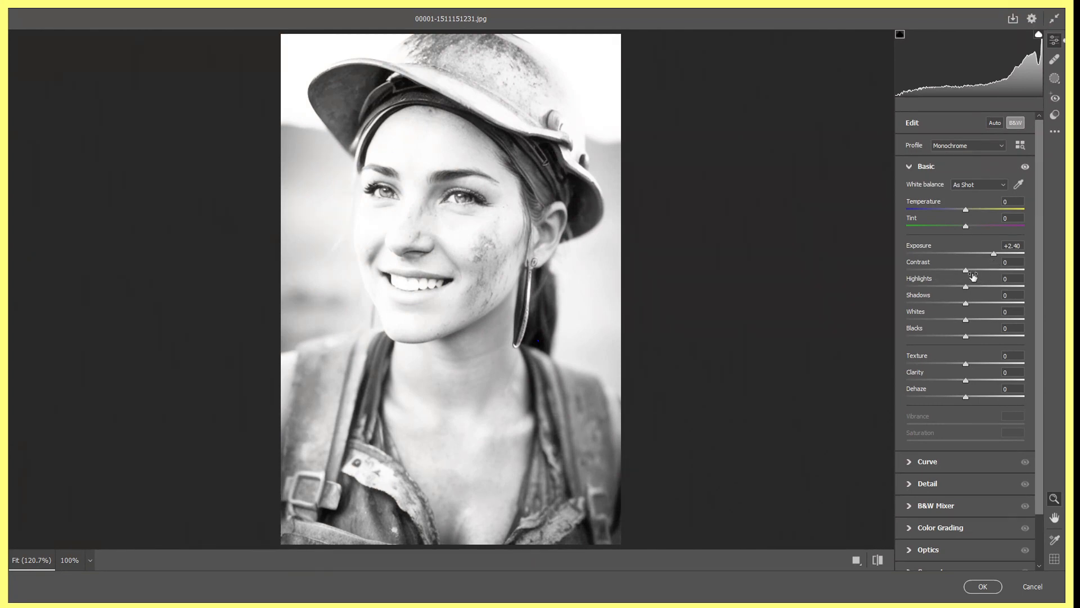
{"action": "left_click_drag", "start_coordinate": [967, 273], "coordinate": [909, 276]}
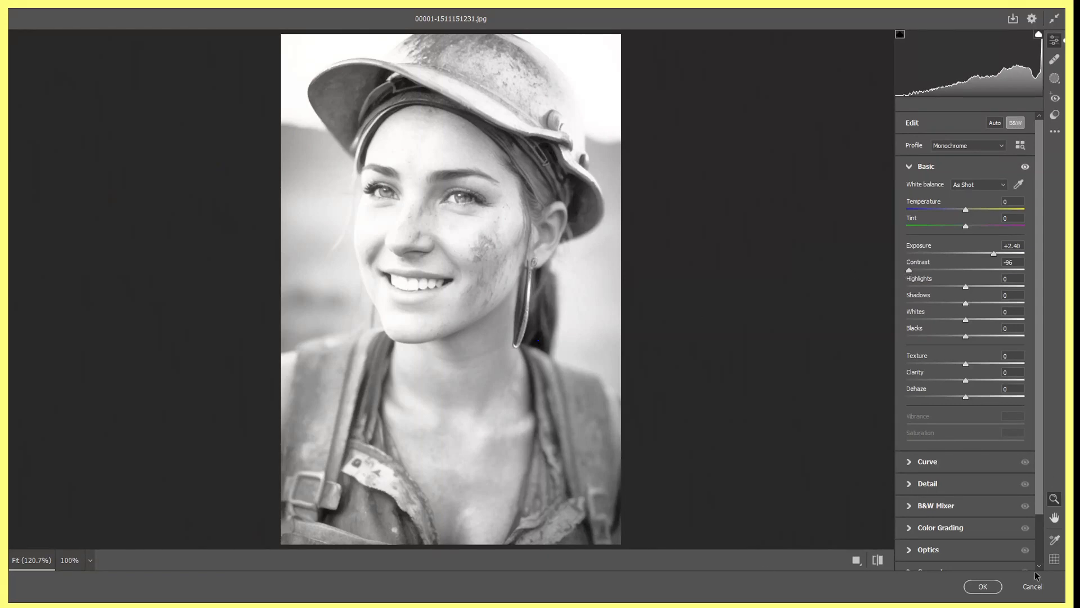
{"action": "left_click", "coordinate": [982, 586]}
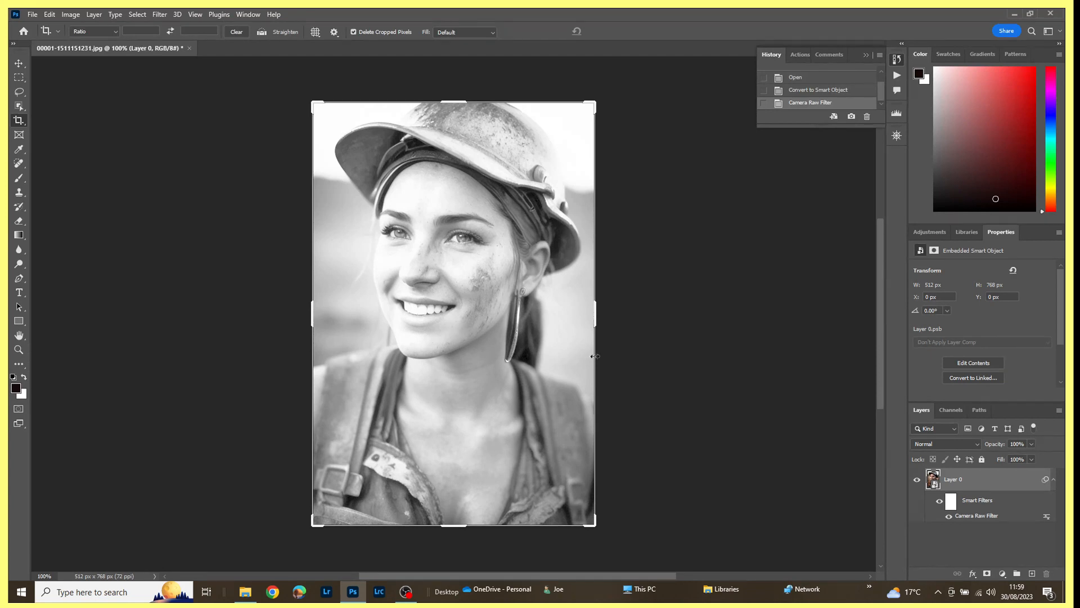
Edit the Camera Raw smart filter to restore colour and reset Exposure to 0.00, apply it and close the image.
{"action": "right_click", "coordinate": [1048, 520]}
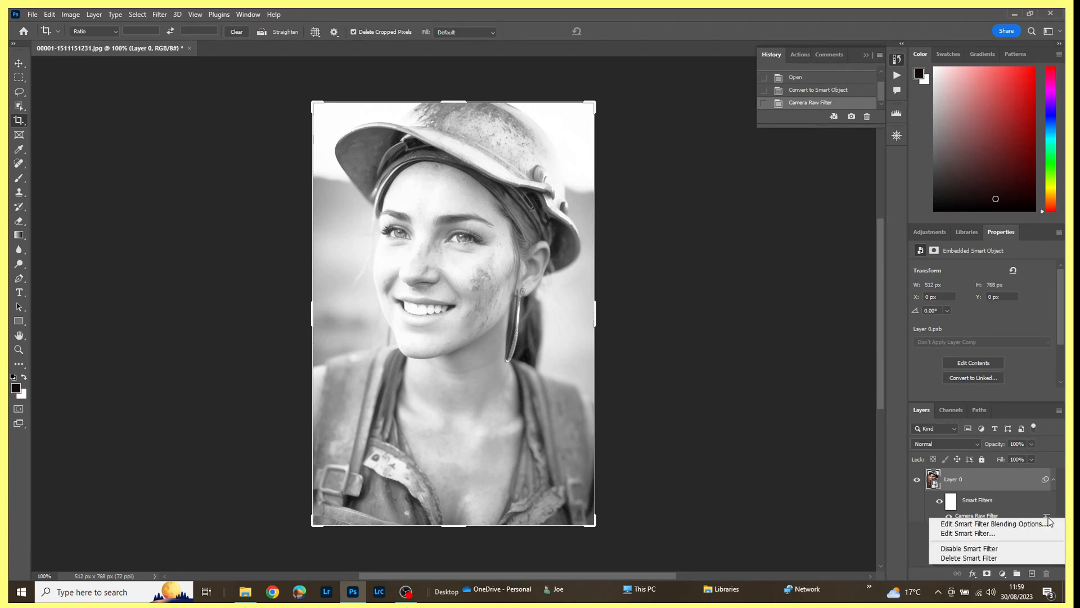
{"action": "left_click", "coordinate": [978, 534]}
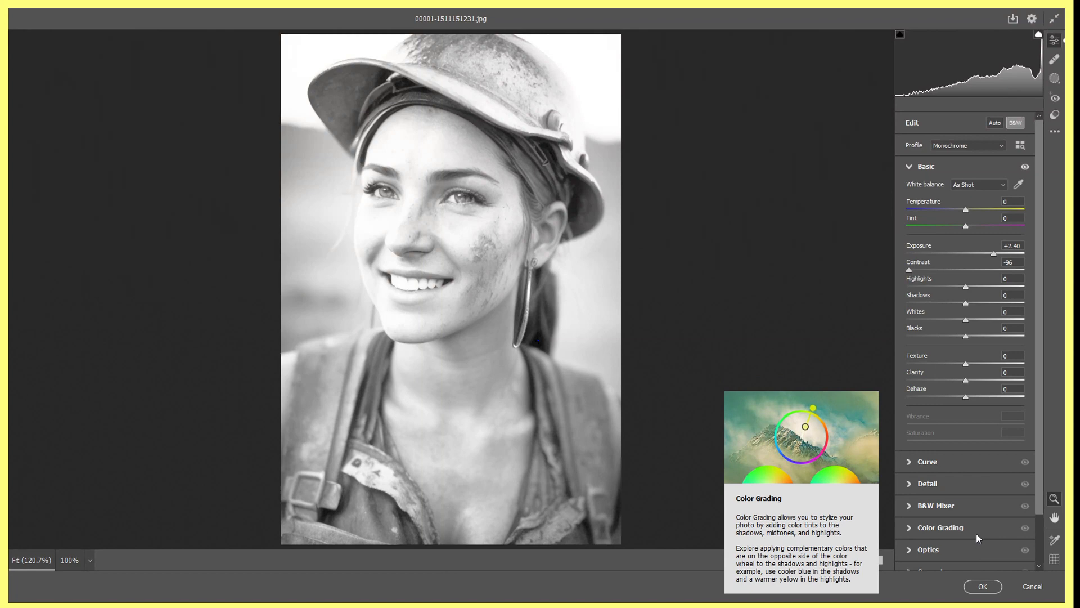
{"action": "left_click", "coordinate": [1017, 123]}
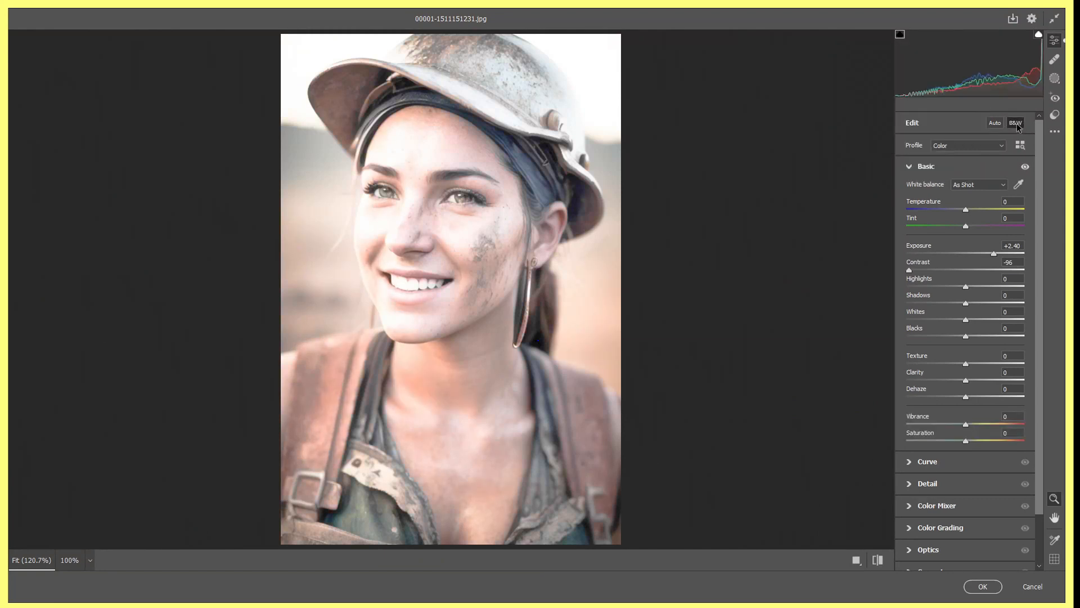
{"action": "double_click", "coordinate": [994, 254]}
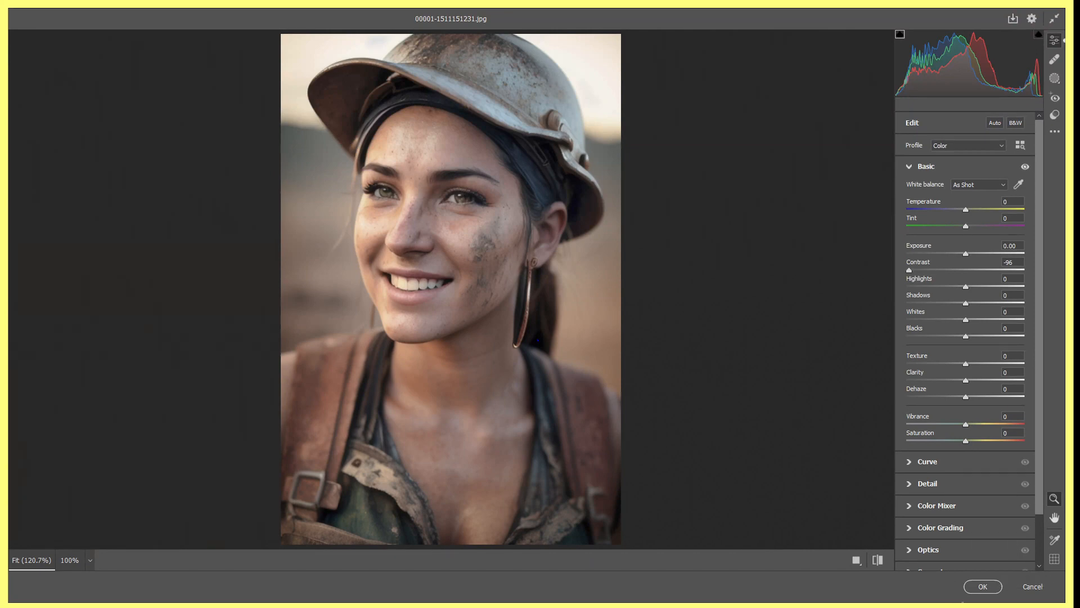
{"action": "left_click", "coordinate": [983, 587]}
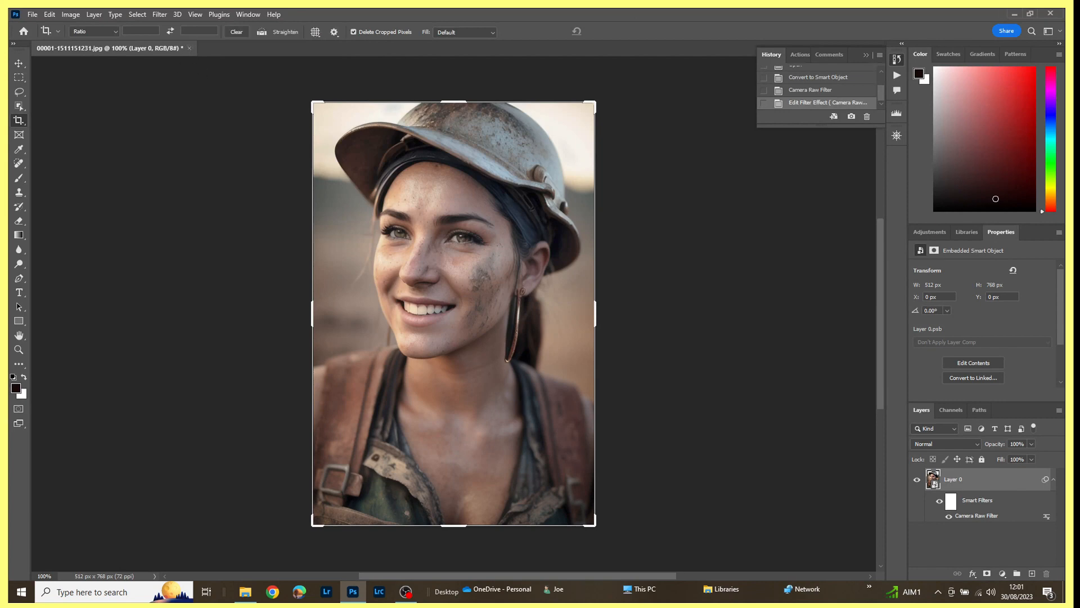
{"action": "key", "text": "ctrl+w"}
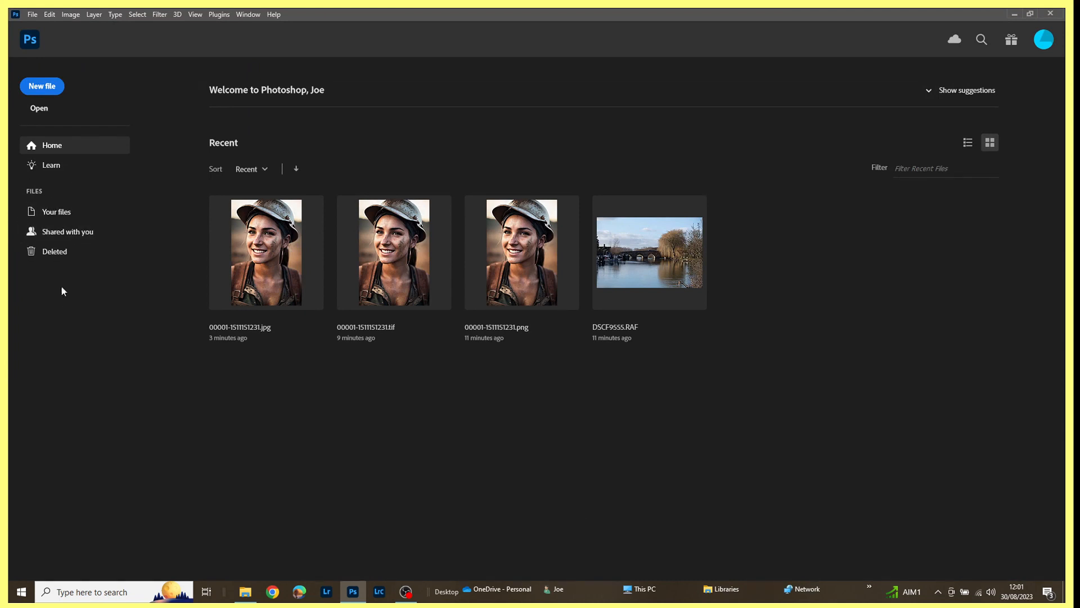
Set Camera Raw's JPEG handling to automatically open all supported JPEGs, and test it by opening 00001-1511151231.jpg and cancelling.
{"action": "left_click", "coordinate": [32, 15]}
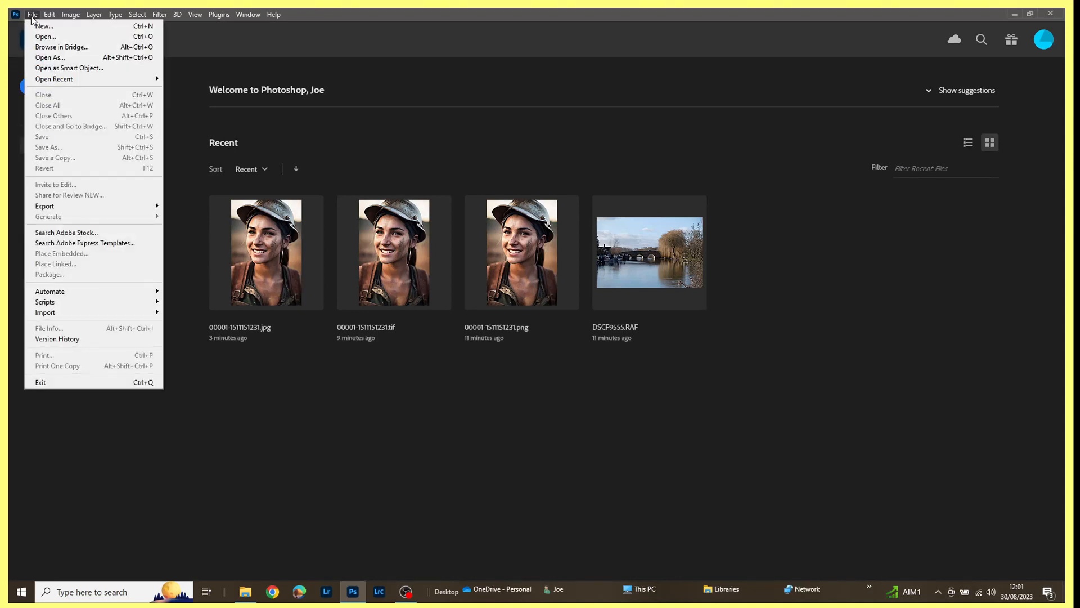
{"action": "mouse_move", "coordinate": [47, 19]}
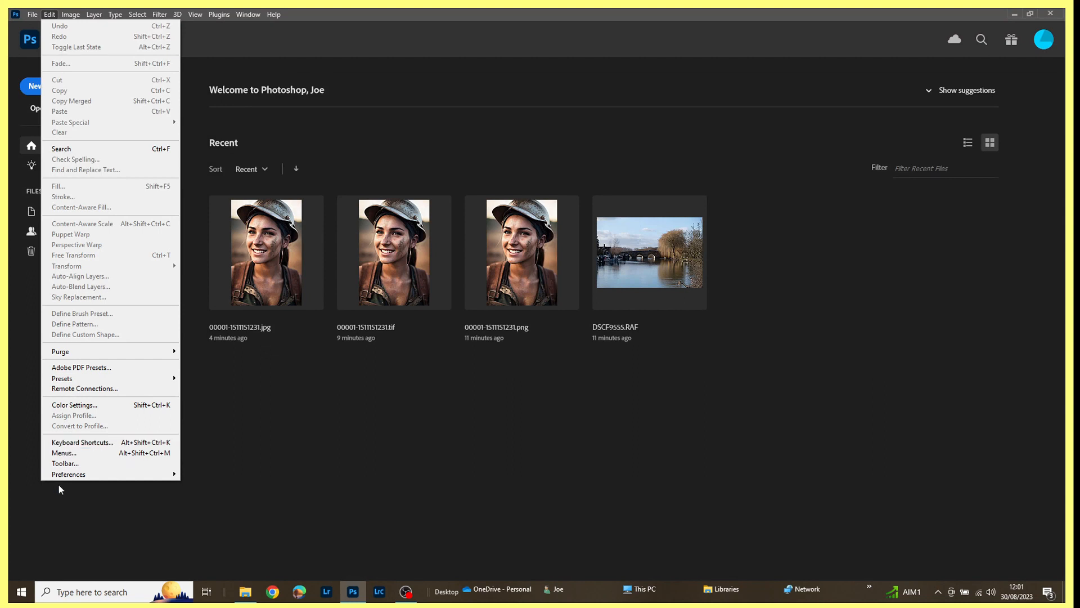
{"action": "mouse_move", "coordinate": [65, 474]}
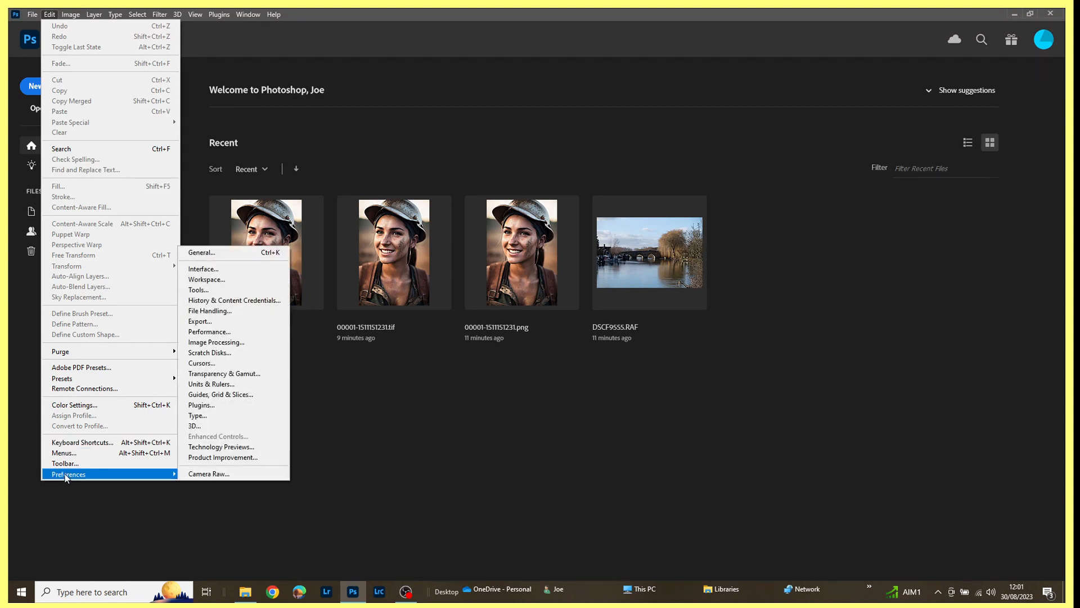
{"action": "left_click", "coordinate": [207, 473]}
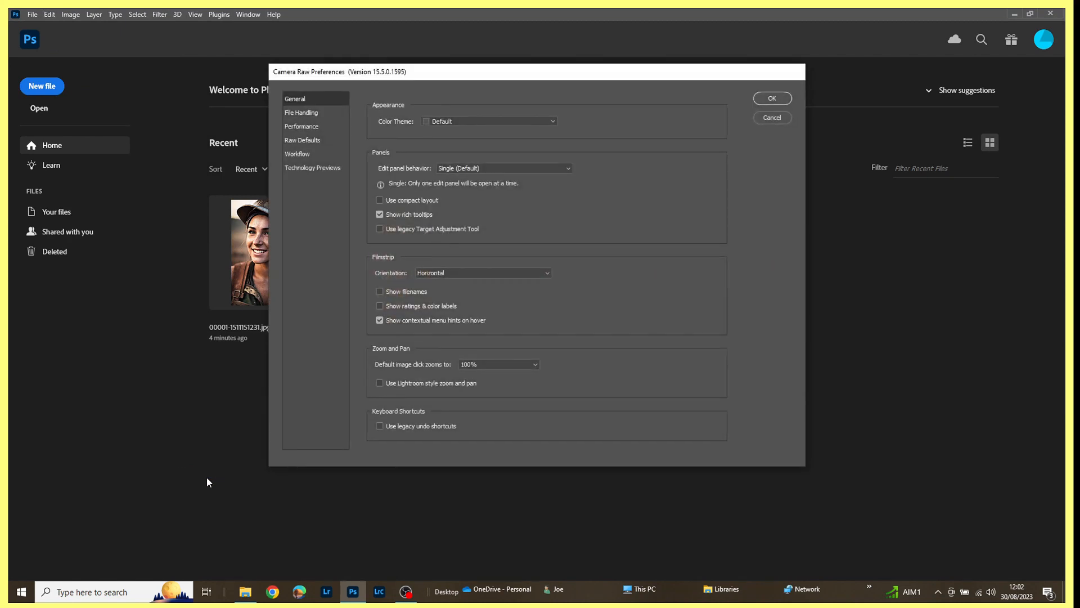
{"action": "left_click", "coordinate": [292, 113]}
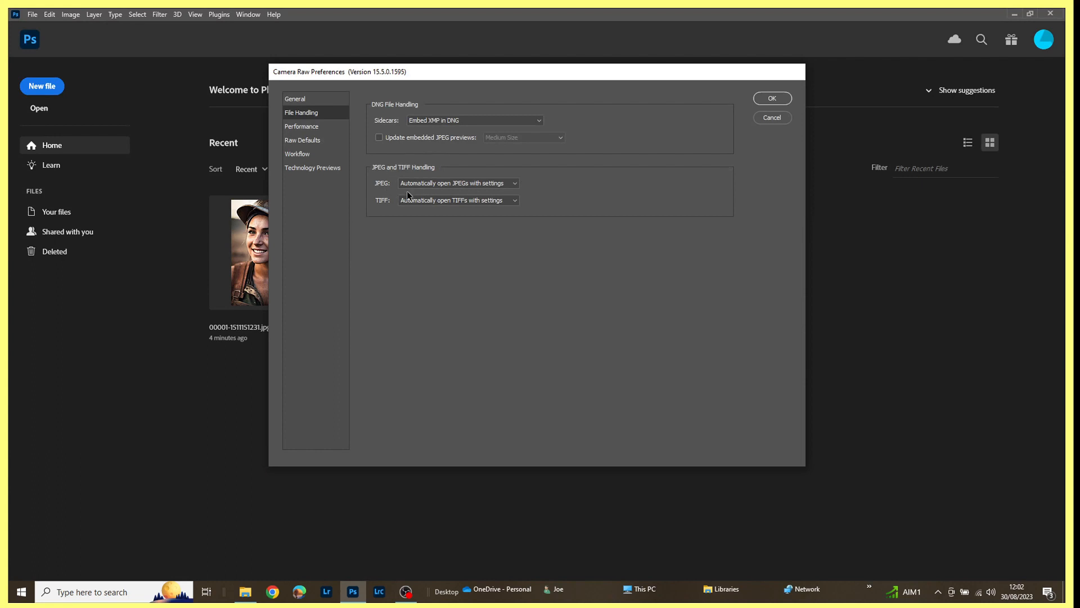
{"action": "left_click", "coordinate": [516, 185]}
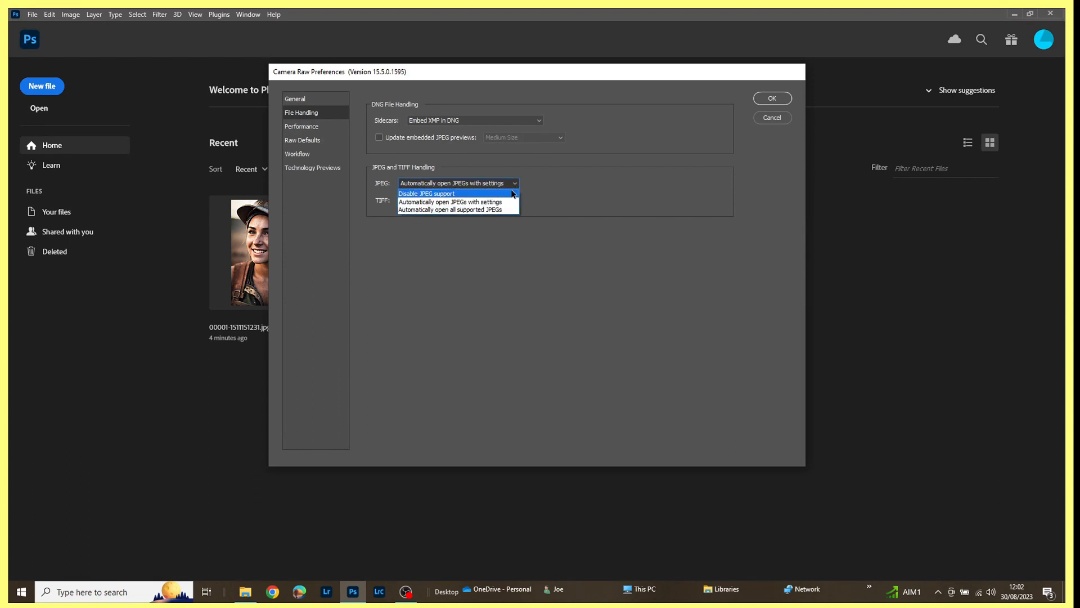
{"action": "left_click", "coordinate": [492, 210]}
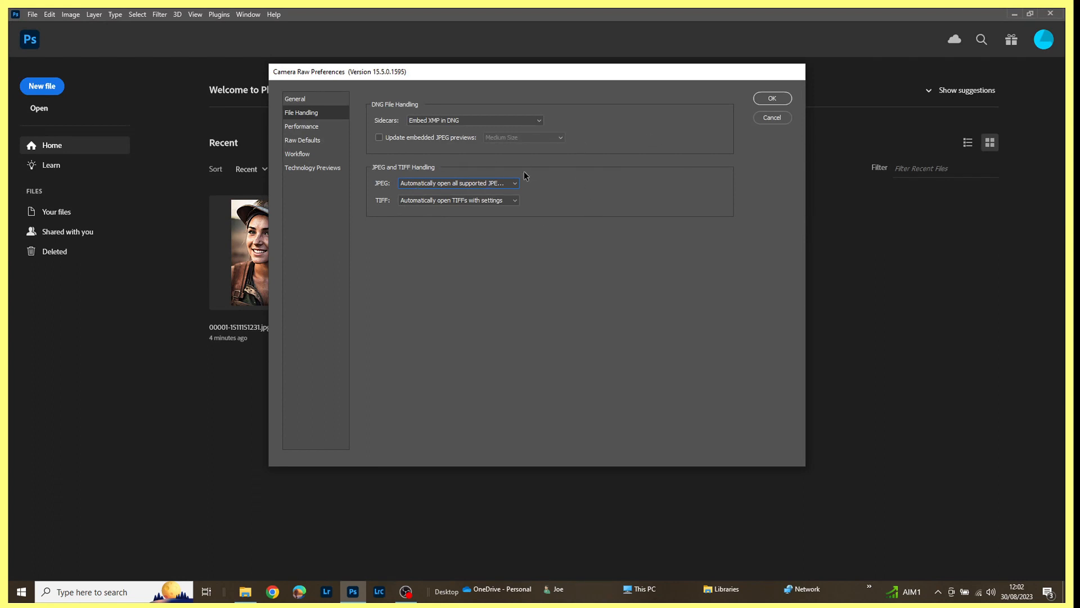
{"action": "left_click", "coordinate": [771, 100]}
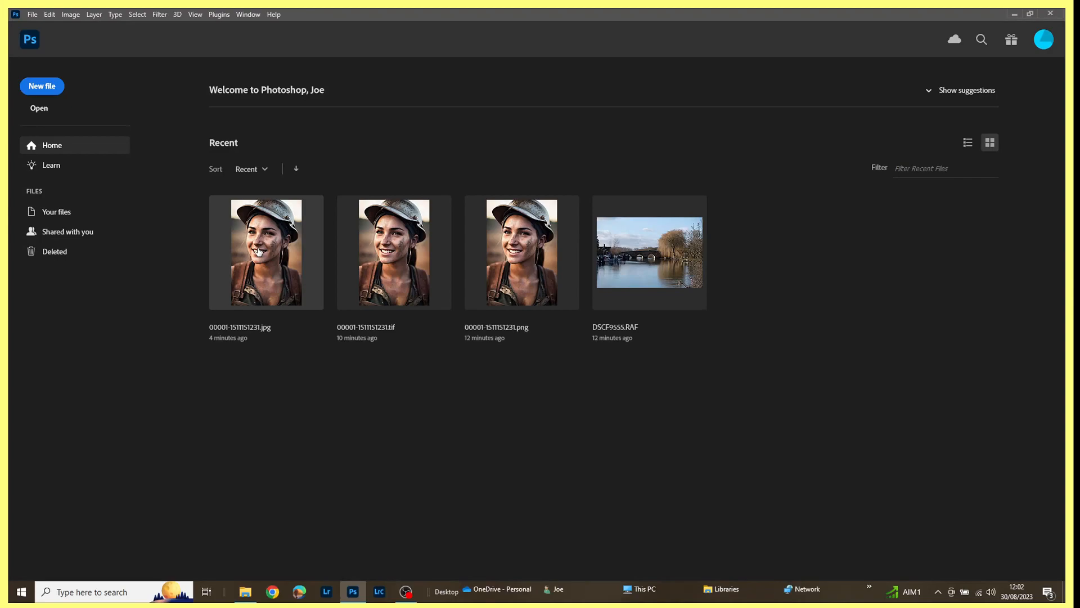
{"action": "left_click", "coordinate": [259, 251]}
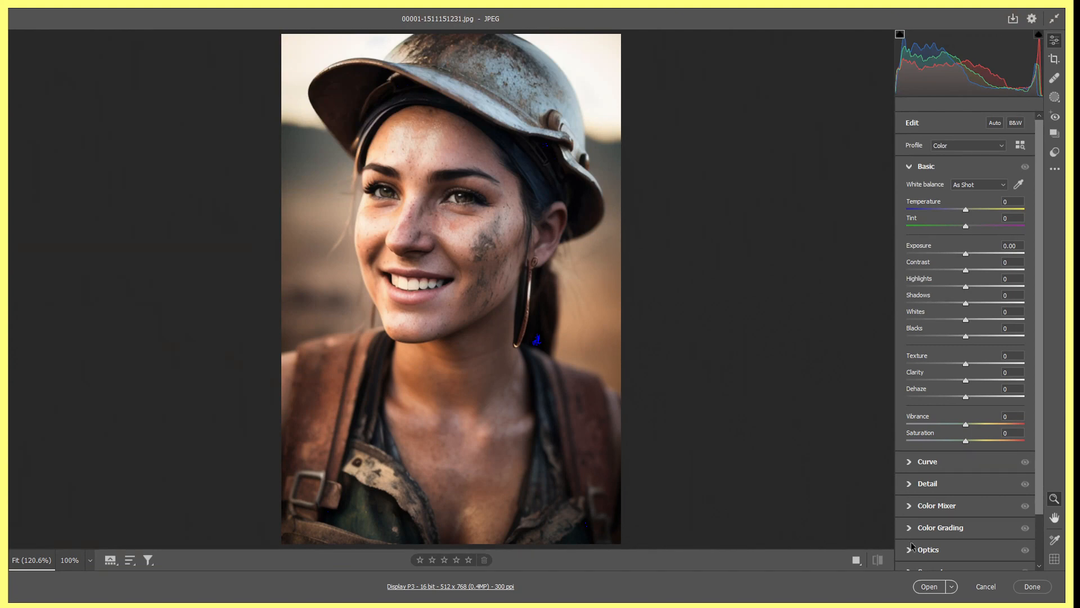
{"action": "left_click", "coordinate": [986, 586]}
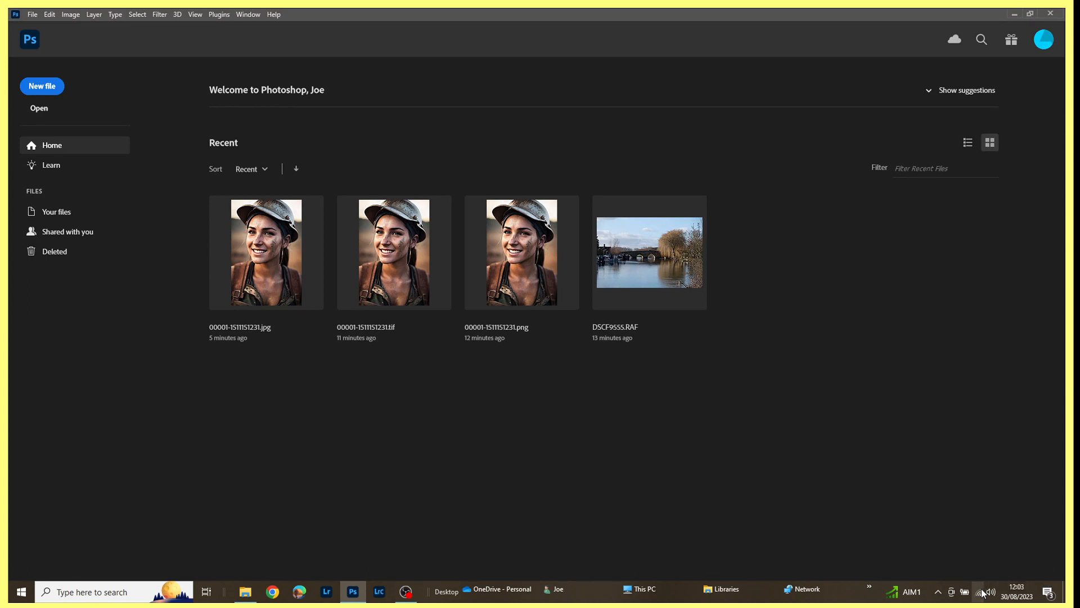
Set the JPEG handling in the Camera Raw preferences back to automatically open JPEGs with settings.
{"action": "left_click", "coordinate": [49, 15]}
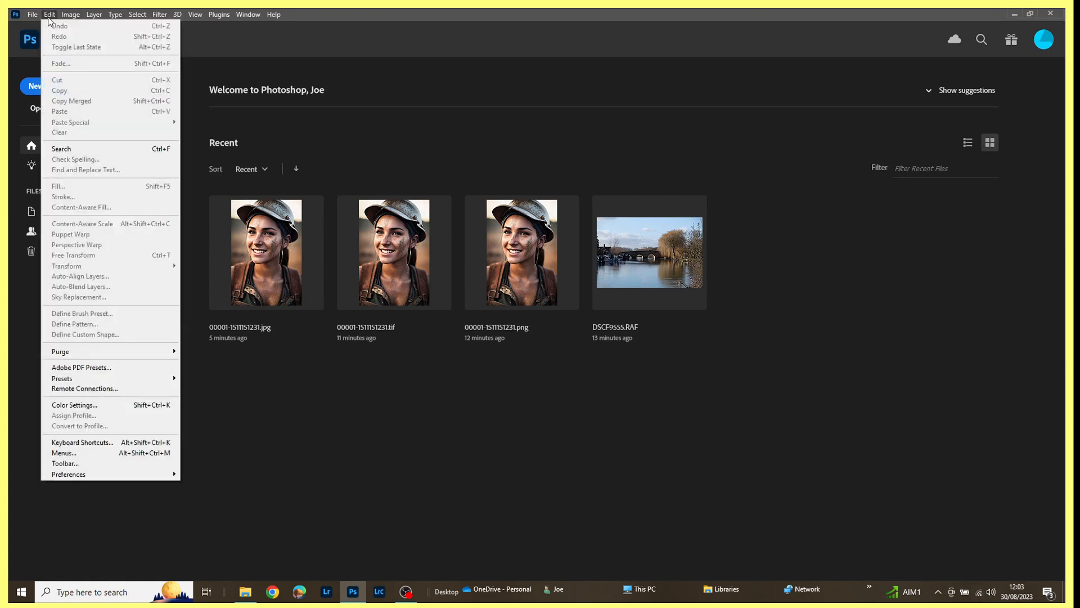
{"action": "mouse_move", "coordinate": [91, 477]}
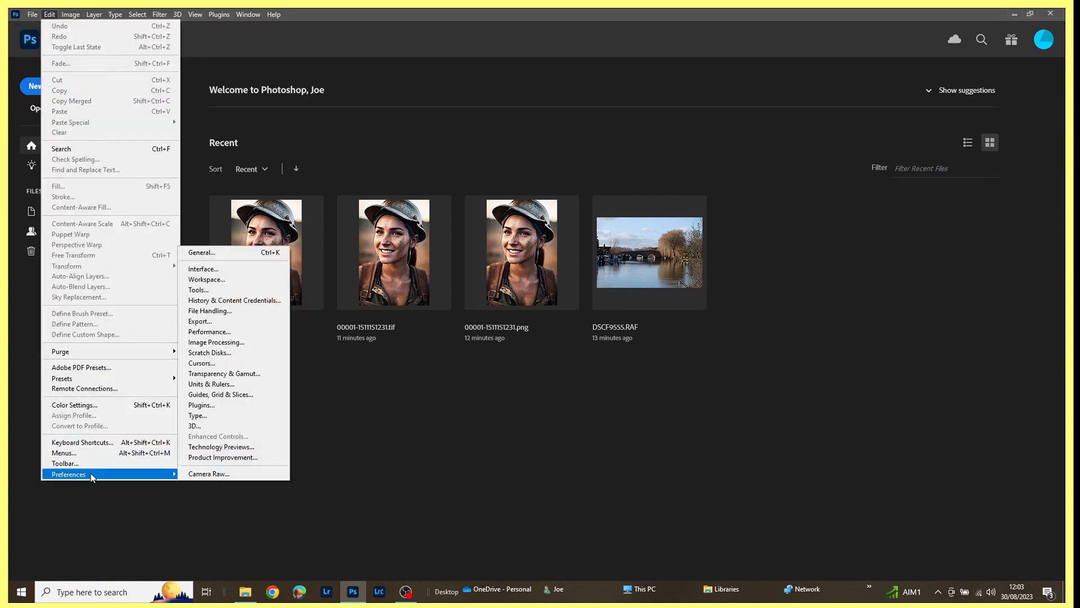
{"action": "left_click", "coordinate": [241, 477]}
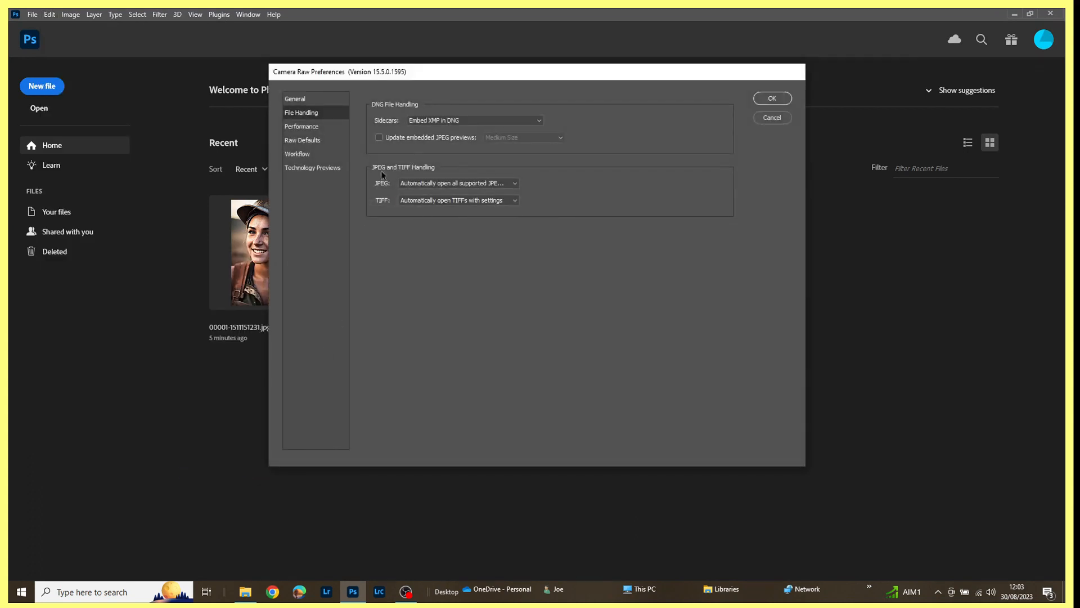
{"action": "left_click", "coordinate": [515, 184]}
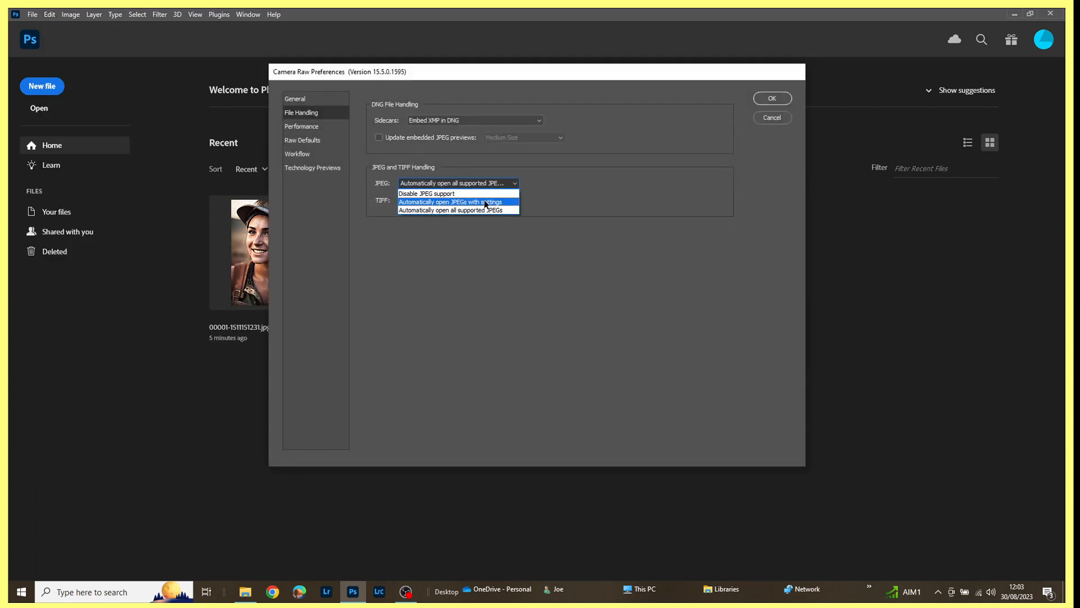
{"action": "left_click", "coordinate": [486, 202]}
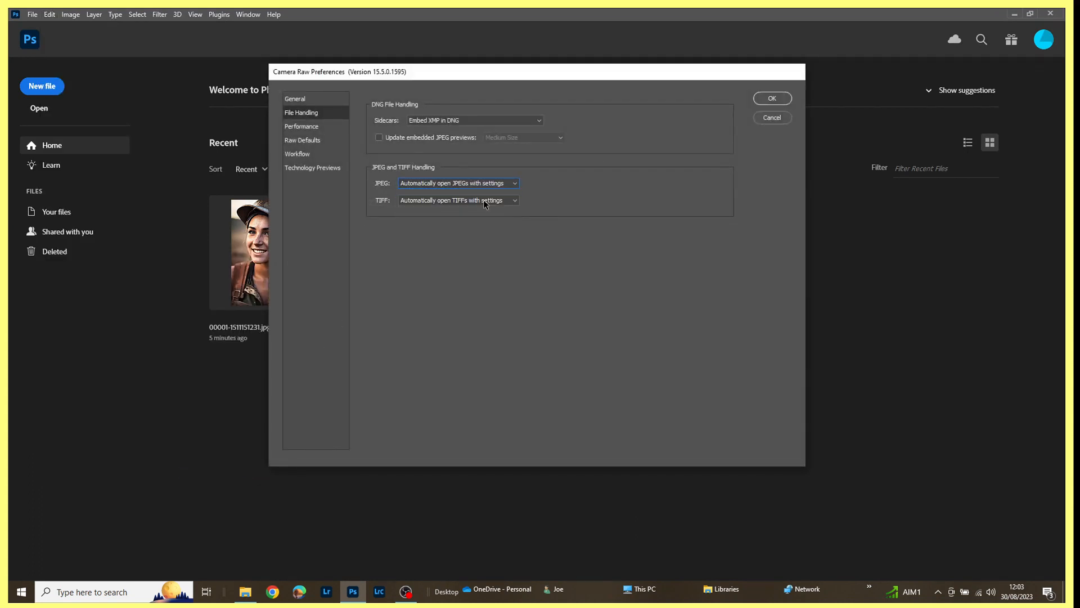
{"action": "left_click", "coordinate": [773, 99]}
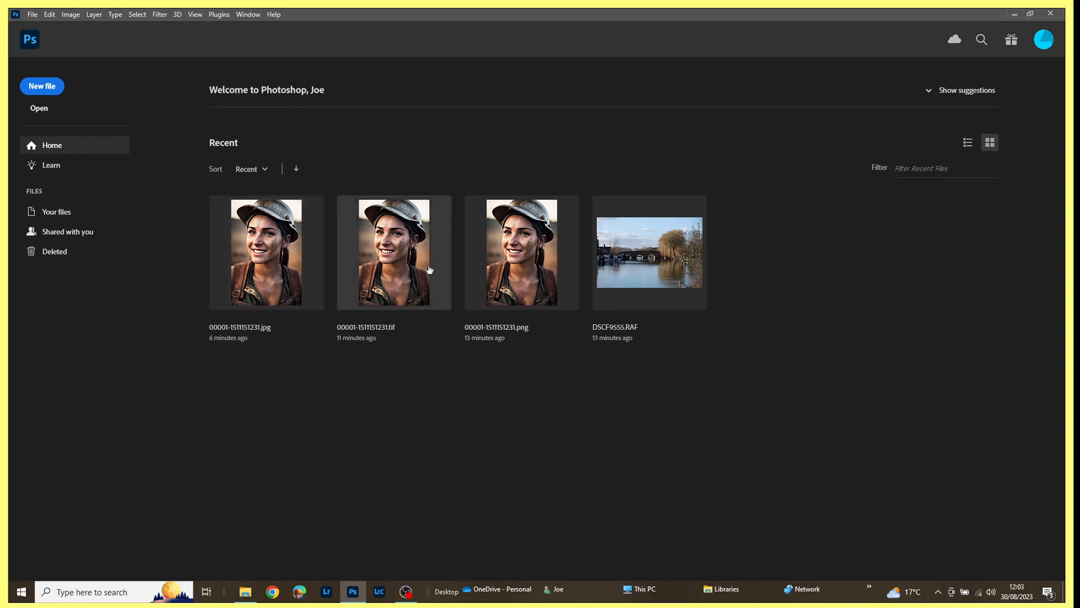
Clear the list of recently opened files.
{"action": "left_click", "coordinate": [31, 16]}
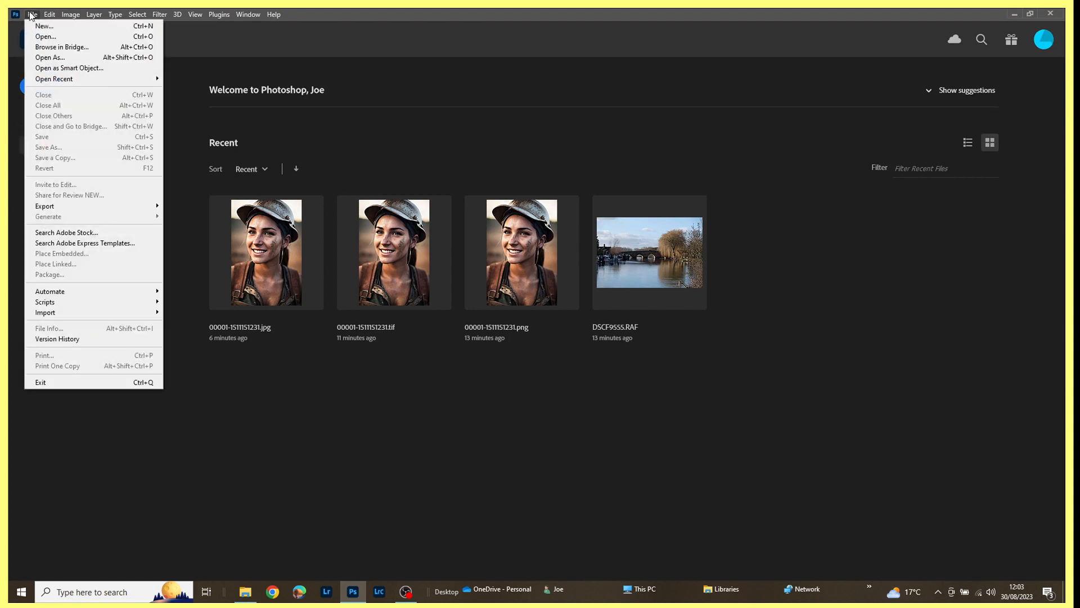
{"action": "mouse_move", "coordinate": [50, 80]}
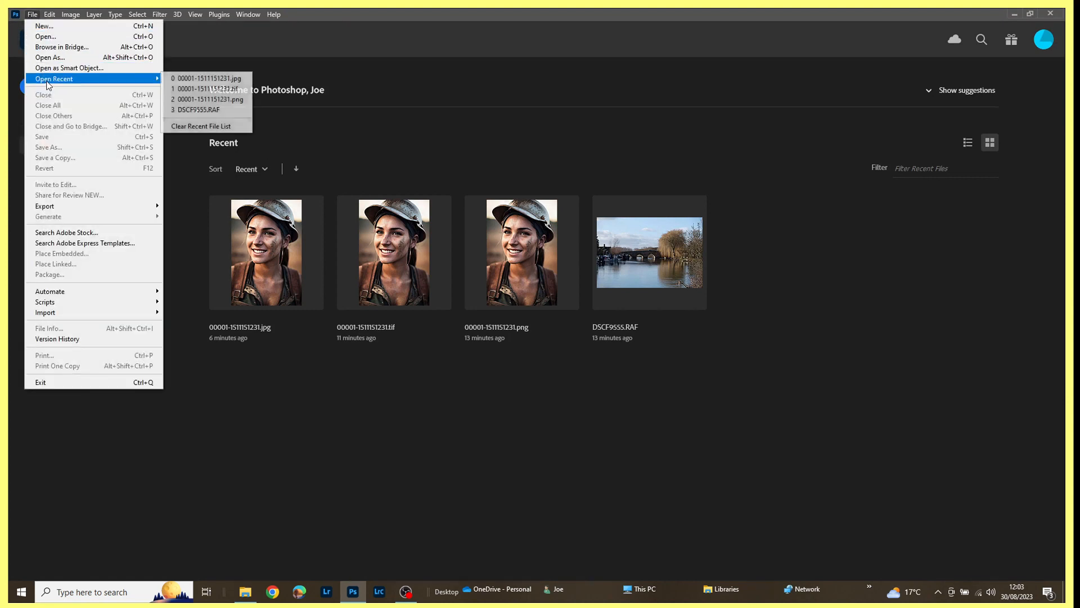
{"action": "left_click", "coordinate": [192, 129]}
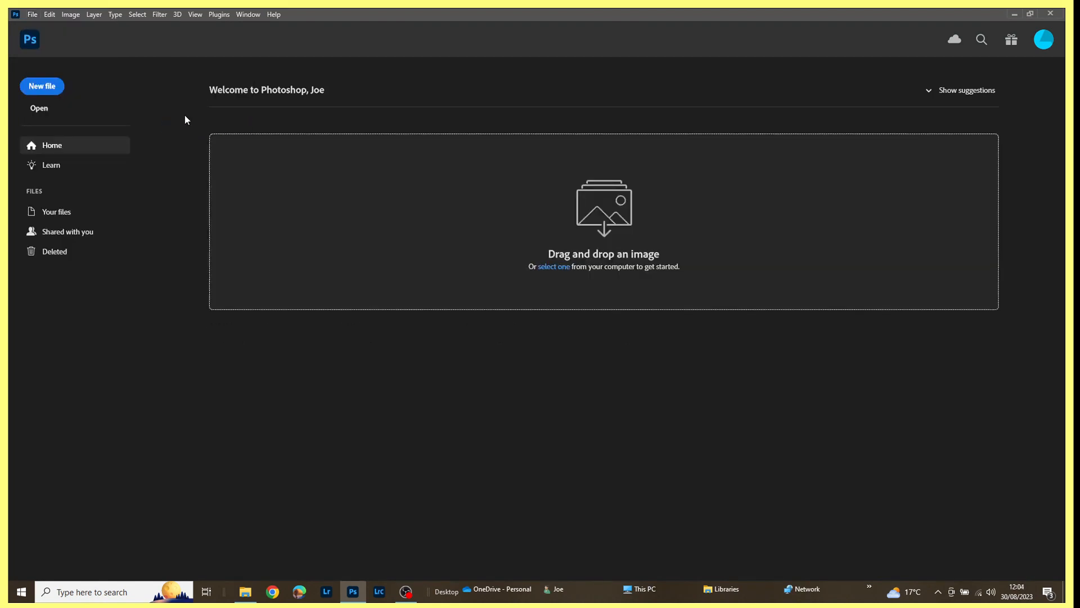